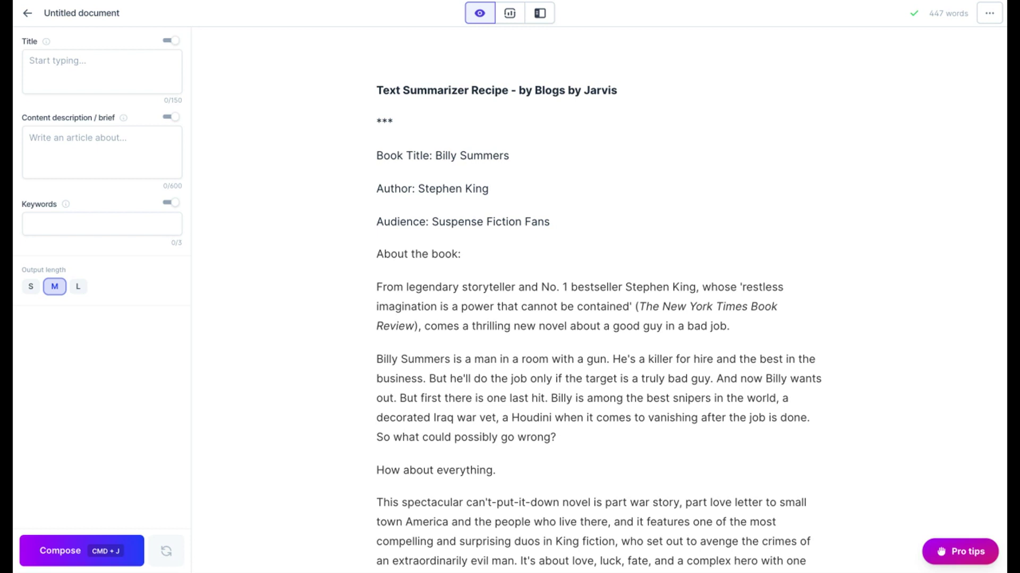
{"action": "scroll", "coordinate": [599, 301], "scroll_direction": "down", "scroll_amount": 1}
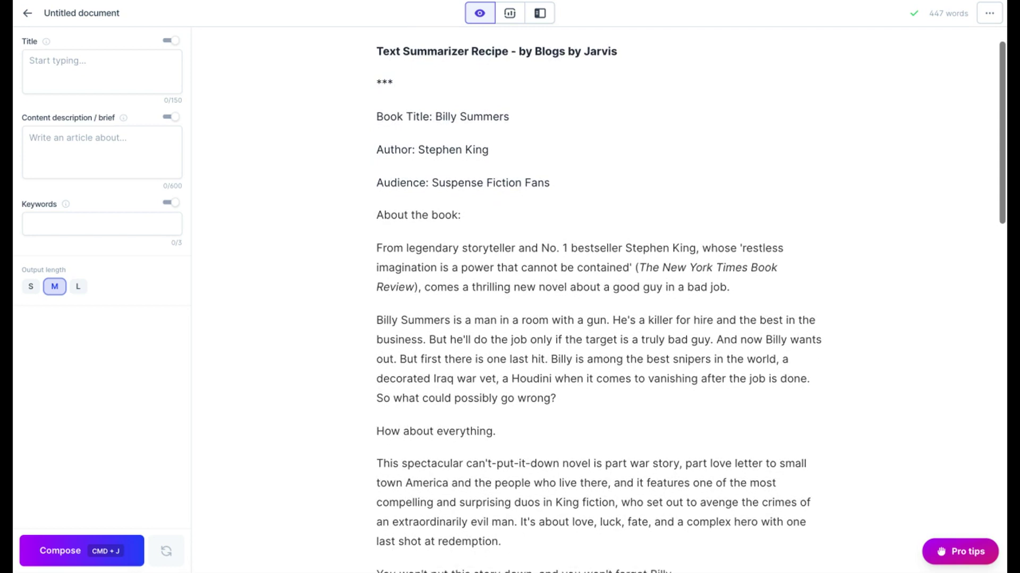
{"action": "scroll", "coordinate": [599, 302], "scroll_direction": "down", "scroll_amount": 2}
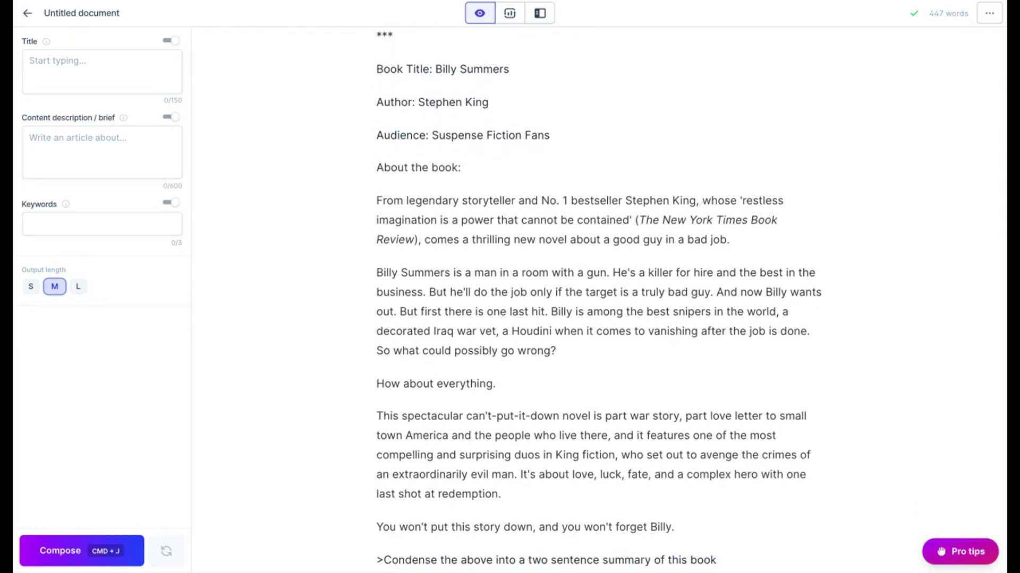
{"action": "scroll", "coordinate": [599, 301], "scroll_direction": "down", "scroll_amount": 1}
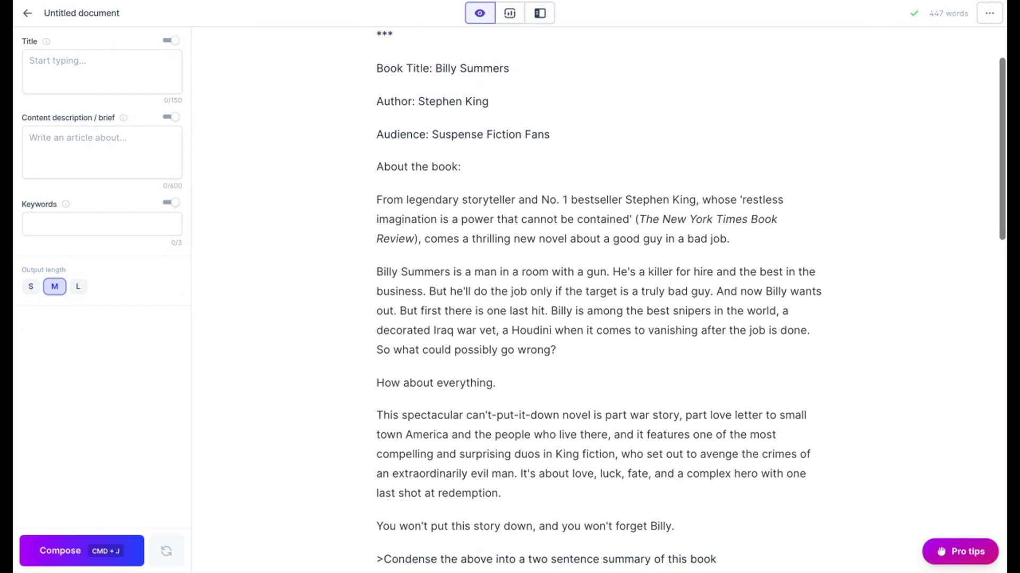
{"action": "scroll", "coordinate": [599, 301], "scroll_direction": "up", "scroll_amount": 1}
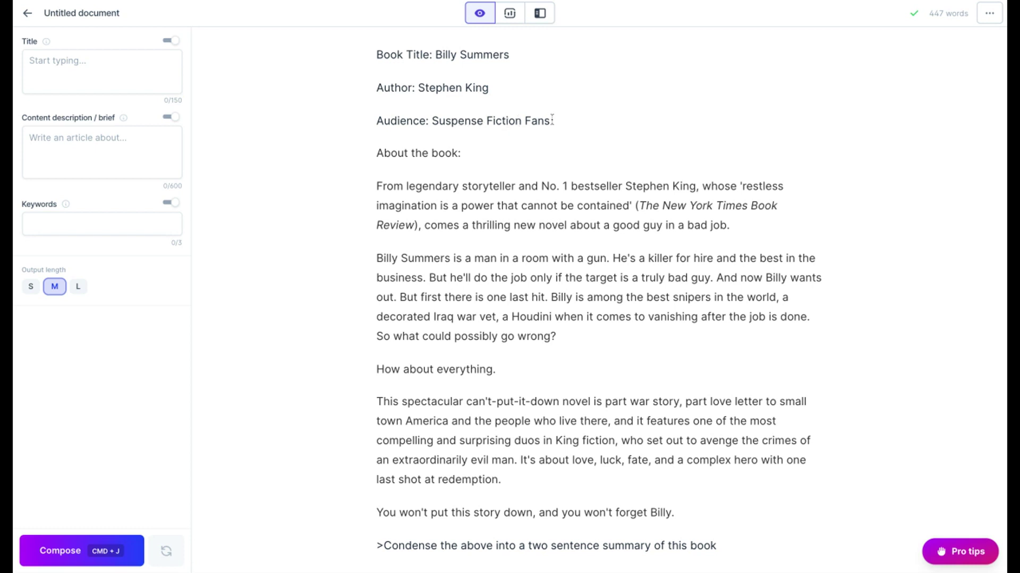
{"action": "scroll", "coordinate": [509, 202], "scroll_direction": "down", "scroll_amount": 2}
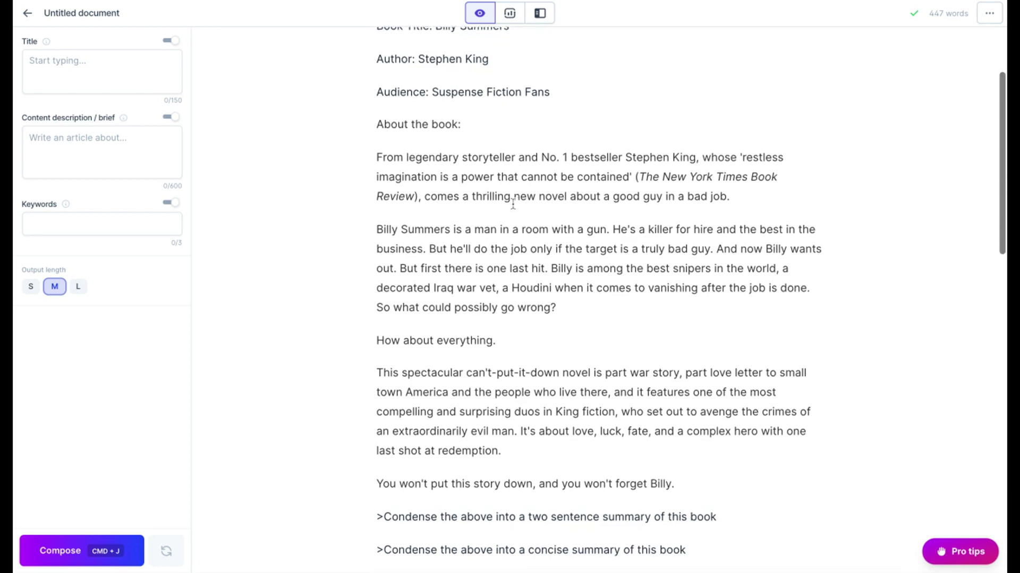
{"action": "left_click", "coordinate": [376, 128]}
{"action": "key", "text": "shift+Down"}
{"action": "key", "text": "shift+Down"}
{"action": "key", "text": "shift+Down"}
{"action": "key", "text": "shift+Down"}
{"action": "key", "text": "shift+Down"}
{"action": "key", "text": "shift+Down"}
{"action": "key", "text": "shift+Down"}
{"action": "key", "text": "shift+Down"}
{"action": "key", "text": "shift+Down"}
{"action": "key", "text": "shift+Down"}
{"action": "key", "text": "shift+Down"}
{"action": "key", "text": "shift+Down"}
{"action": "key", "text": "shift+Down"}
{"action": "key", "text": "shift+Down"}
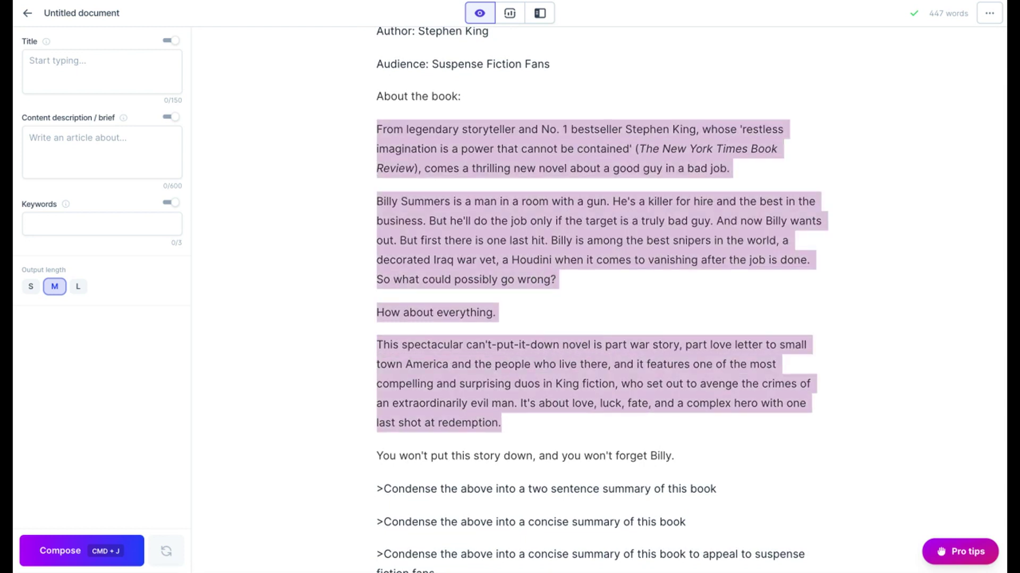
{"action": "key", "text": "shift+Up"}
{"action": "key", "text": "shift+Up"}
{"action": "key", "text": "shift+Up"}
{"action": "key", "text": "shift+Up"}
{"action": "key", "text": "shift+Up"}
{"action": "left_click", "coordinate": [591, 309]}
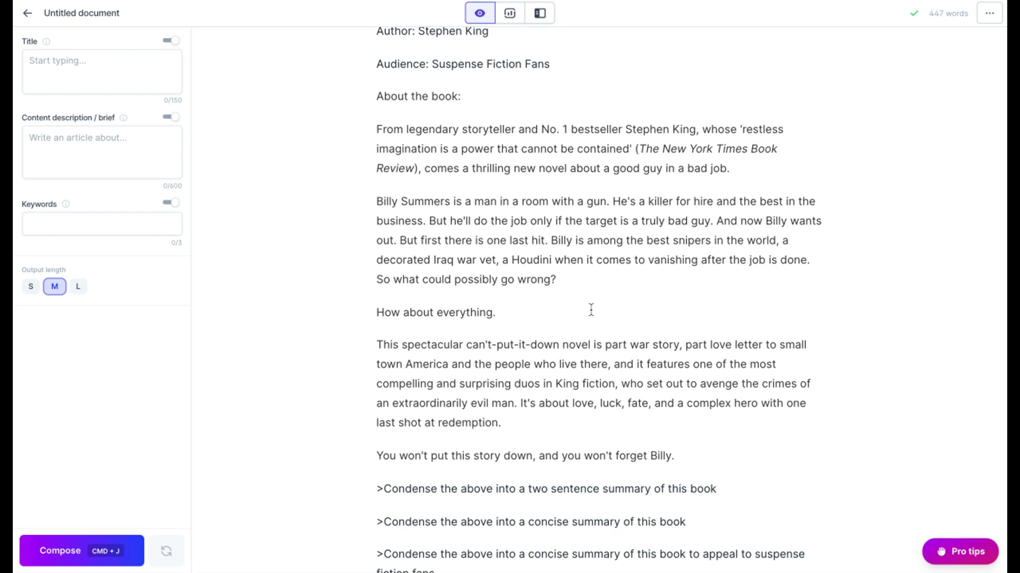
{"action": "scroll", "coordinate": [591, 310], "scroll_direction": "down", "scroll_amount": 3}
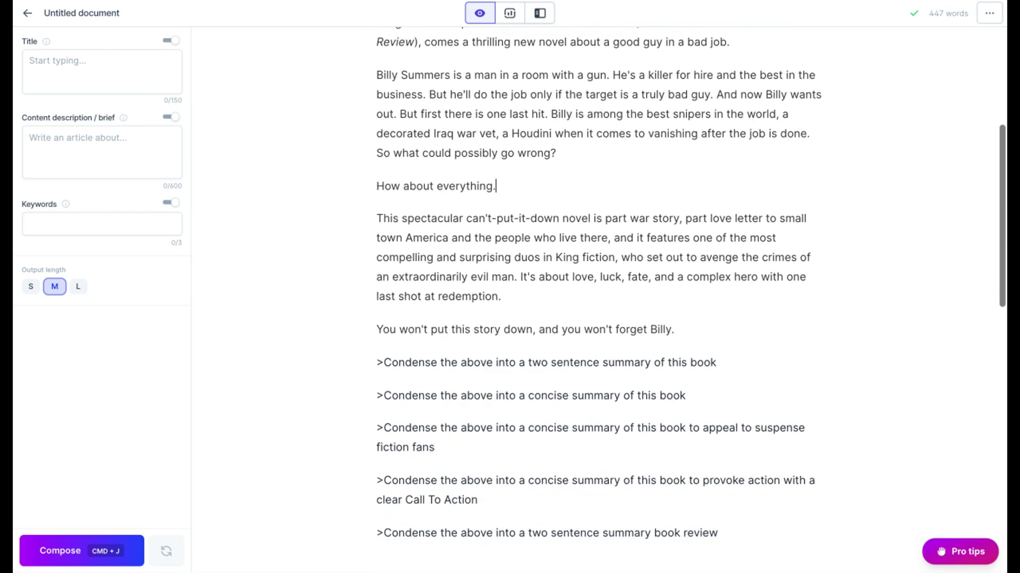
{"action": "scroll", "coordinate": [680, 326], "scroll_direction": "down", "scroll_amount": 1}
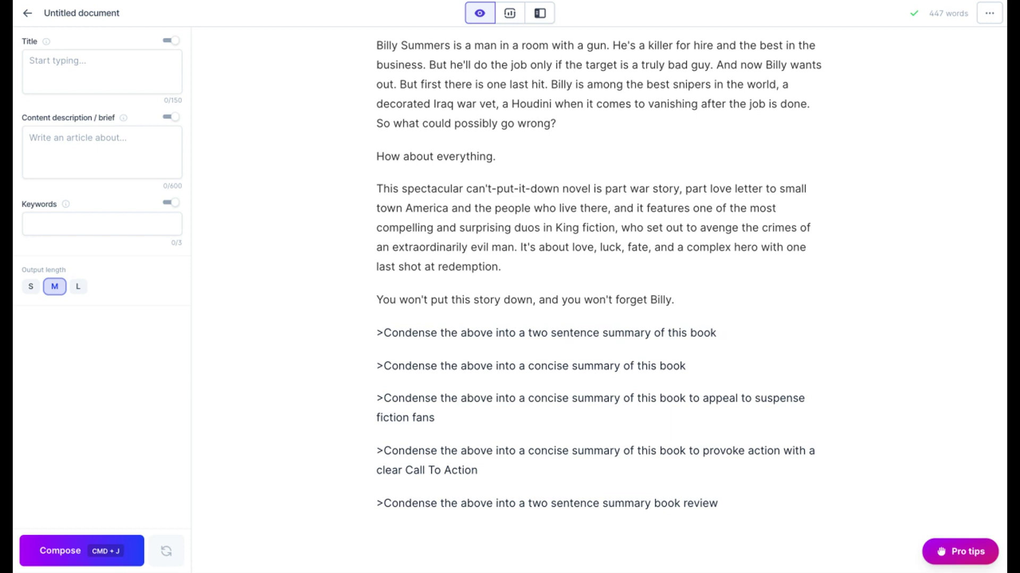
Compose two Billy Summers summaries beneath the two-sentence Condense prompt with Cmd+J
{"action": "key", "text": "super+j"}
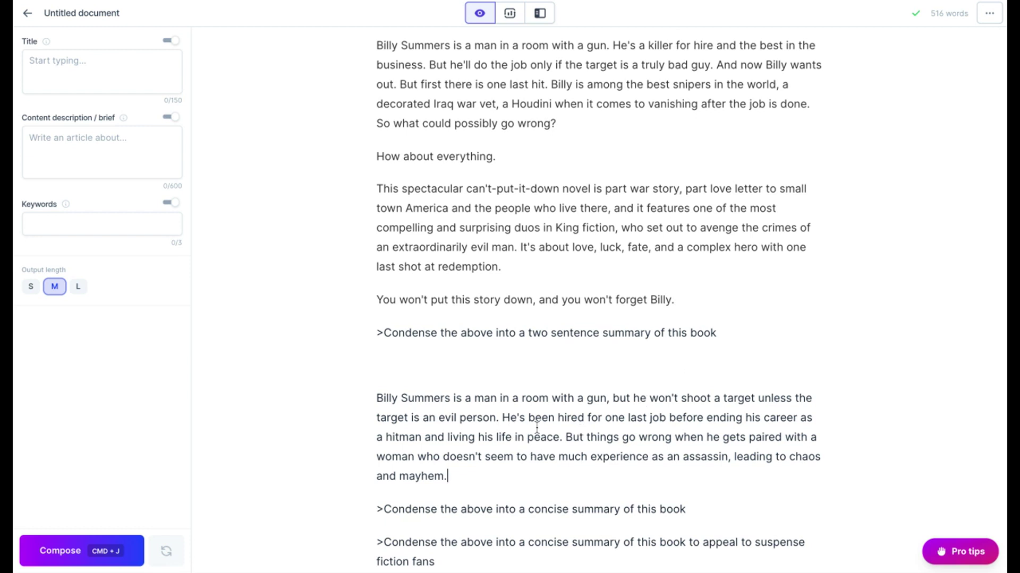
{"action": "left_click", "coordinate": [722, 349]}
{"action": "key", "text": "super+j"}
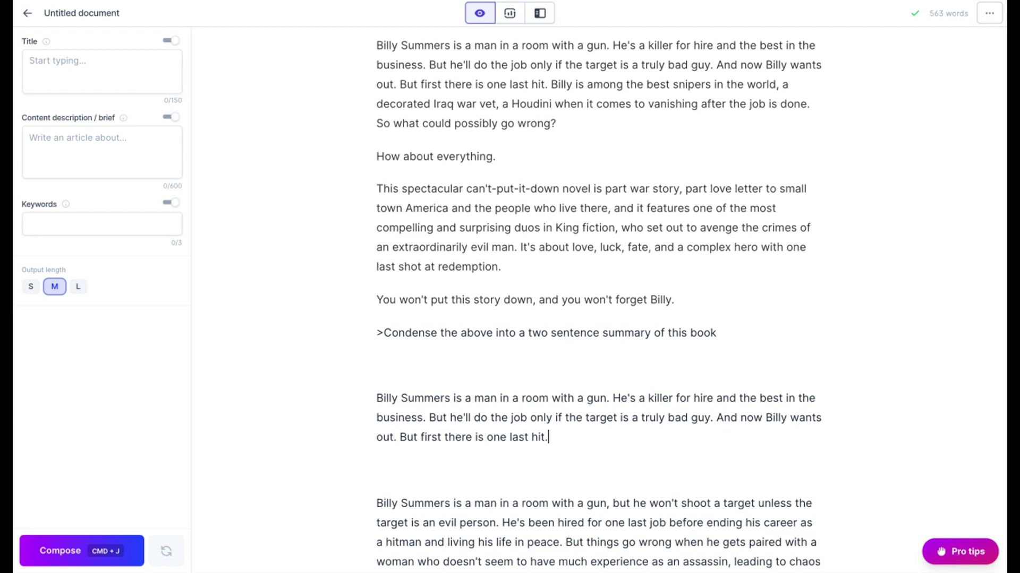
Delete the empty lines under the two-sentence prompt and between the two summaries
{"action": "left_click", "coordinate": [398, 368]}
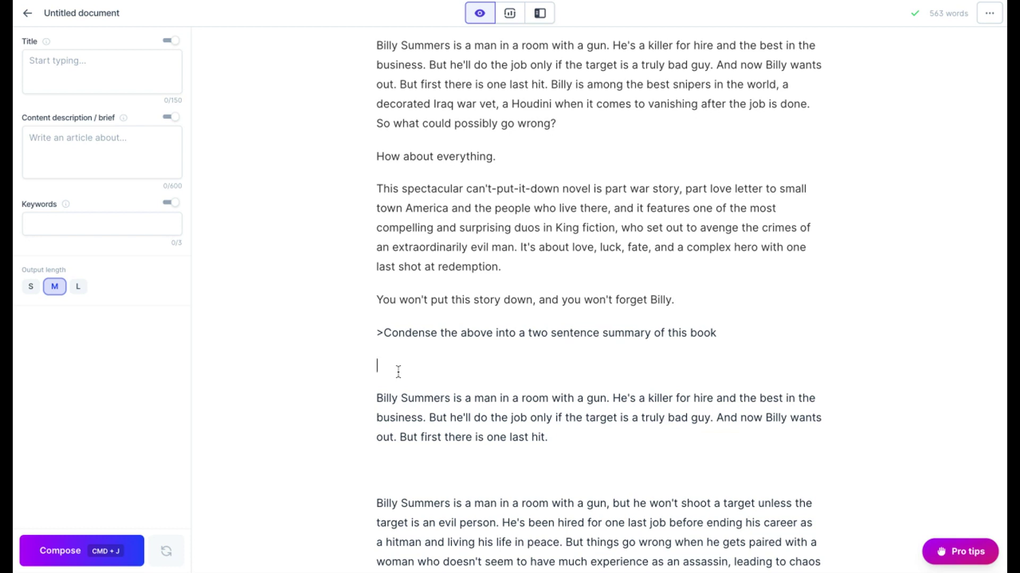
{"action": "triple_click", "coordinate": [739, 332]}
{"action": "key", "text": "super+c"}
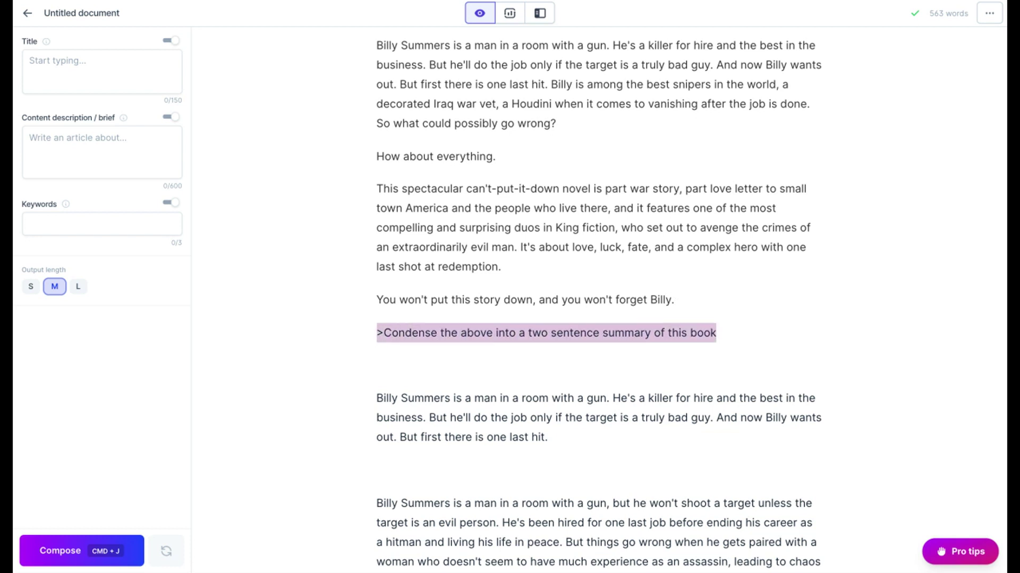
{"action": "left_click", "coordinate": [381, 364]}
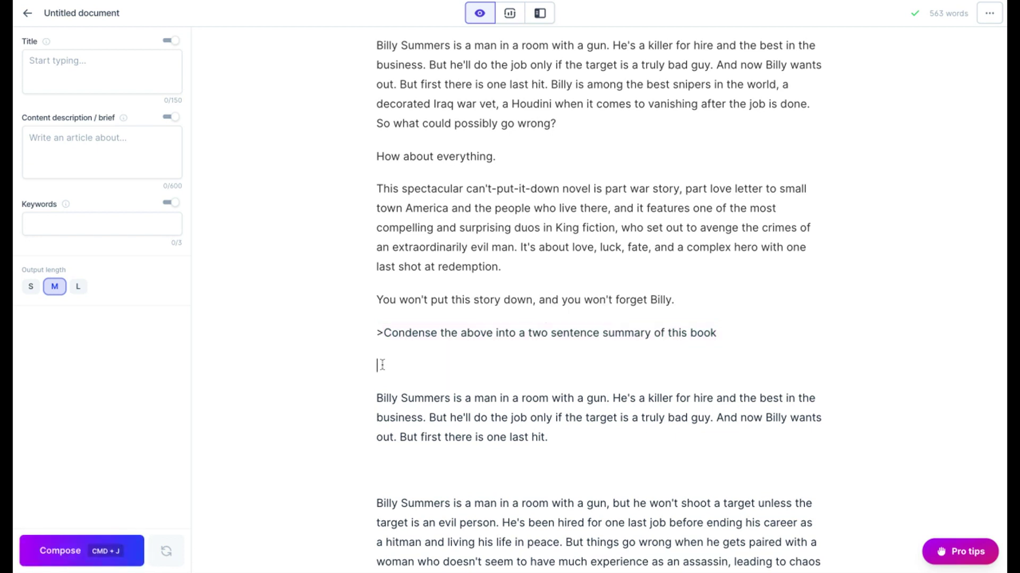
{"action": "key", "text": "BackSpace"}
{"action": "left_click", "coordinate": [403, 435]}
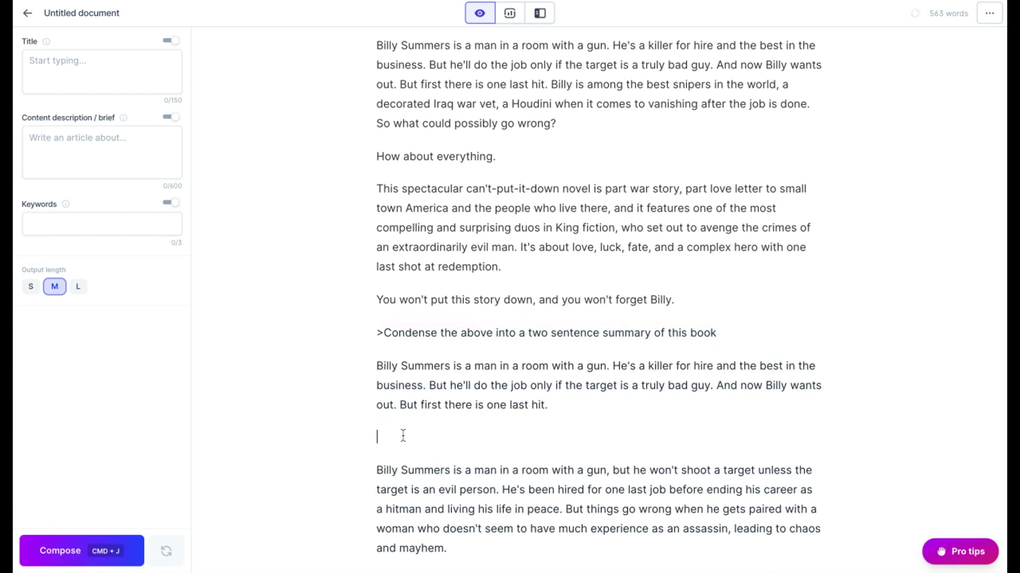
{"action": "key", "text": "BackSpace"}
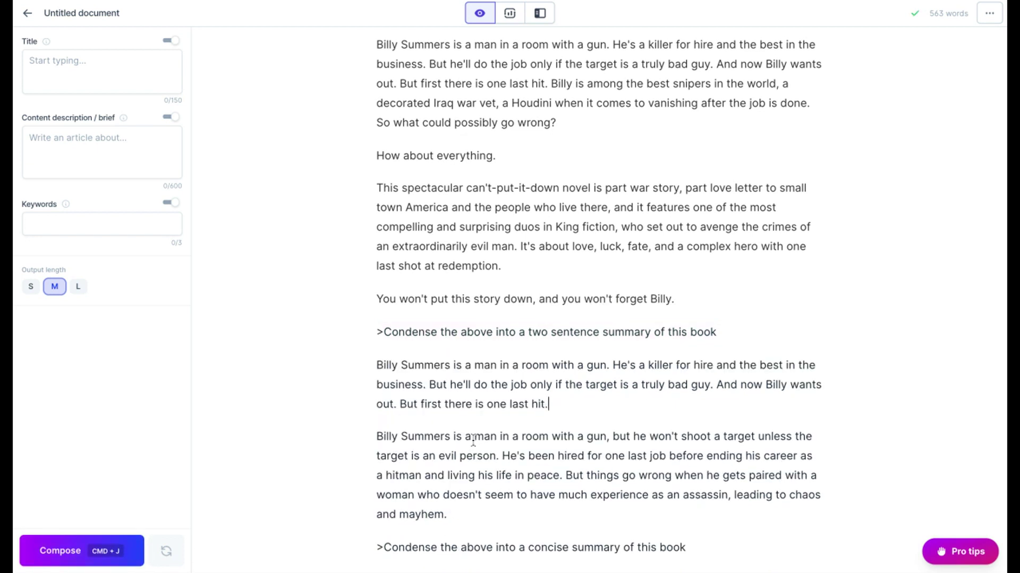
Move the concise-summary prompt line to just after 'forget Billy.', leaving blank lines below it
{"action": "scroll", "coordinate": [551, 469], "scroll_direction": "down", "scroll_amount": 1}
{"action": "left_click", "coordinate": [699, 538]}
{"action": "key", "text": "alt+shift+Left"}
{"action": "key", "text": "alt+shift+Left"}
{"action": "key", "text": "alt+shift+Left"}
{"action": "key", "text": "alt+shift+Left"}
{"action": "key", "text": "alt+shift+Left"}
{"action": "key", "text": "alt+shift+Left"}
{"action": "key", "text": "alt+shift+Left"}
{"action": "key", "text": "alt+shift+Left"}
{"action": "key", "text": "alt+shift+Left"}
{"action": "key", "text": "alt+shift+Left"}
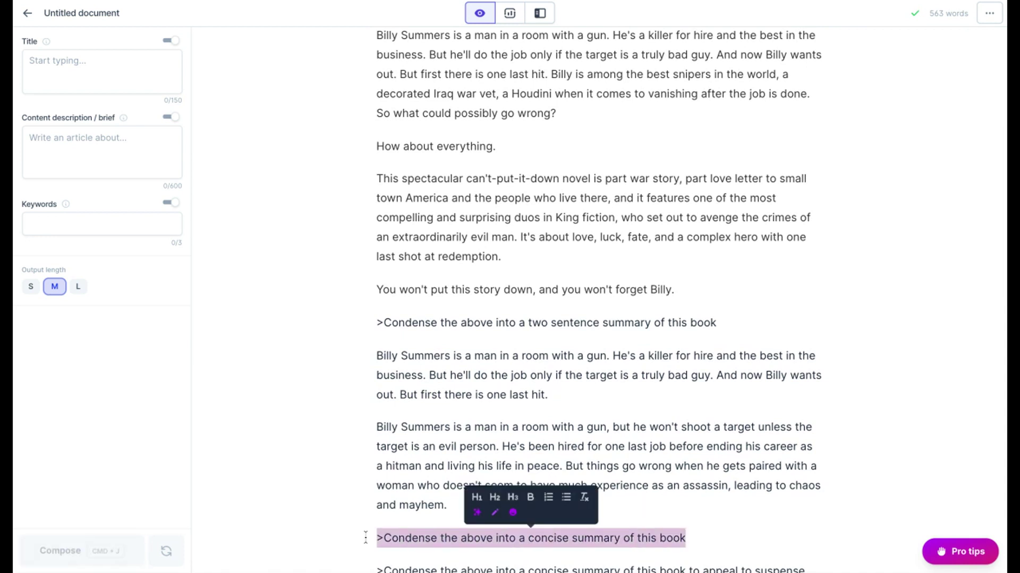
{"action": "key", "text": "BackSpace"}
{"action": "left_click", "coordinate": [714, 285]}
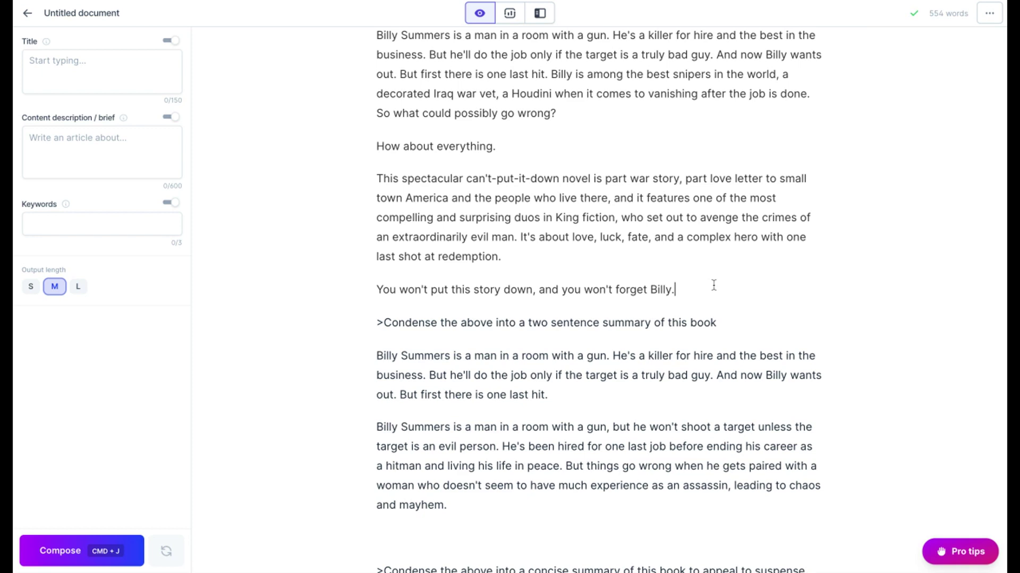
{"action": "key", "text": "Return"}
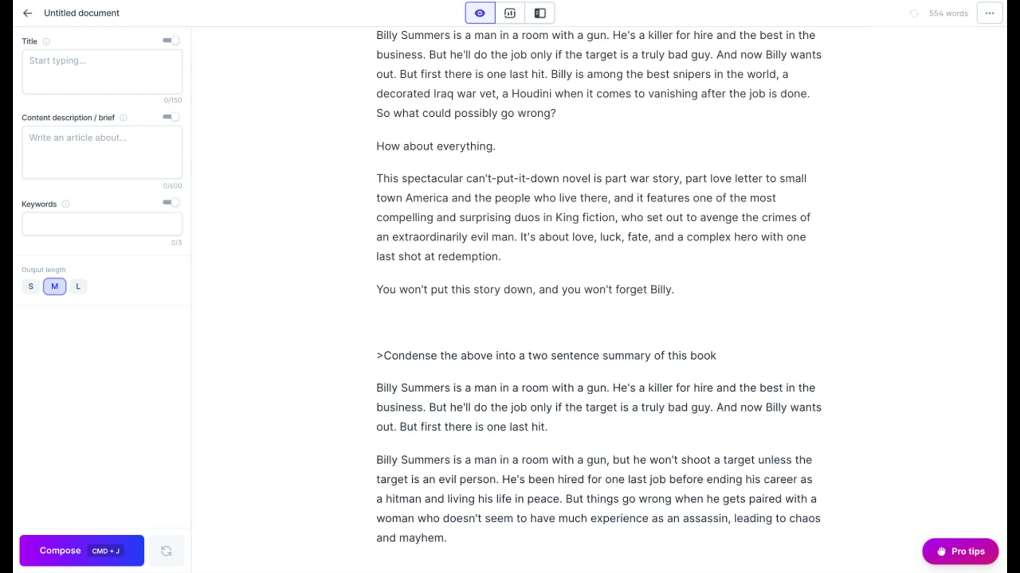
{"action": "key", "text": "super+z"}
{"action": "key", "text": "super+z"}
{"action": "scroll", "coordinate": [757, 406], "scroll_direction": "down", "scroll_amount": 5}
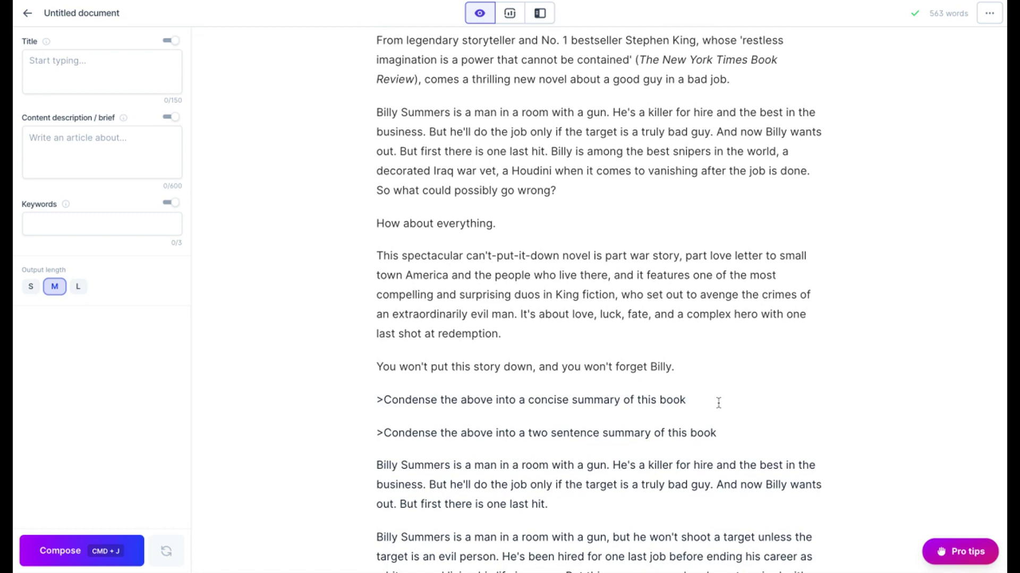
{"action": "key", "text": "Return"}
{"action": "key", "text": "Return"}
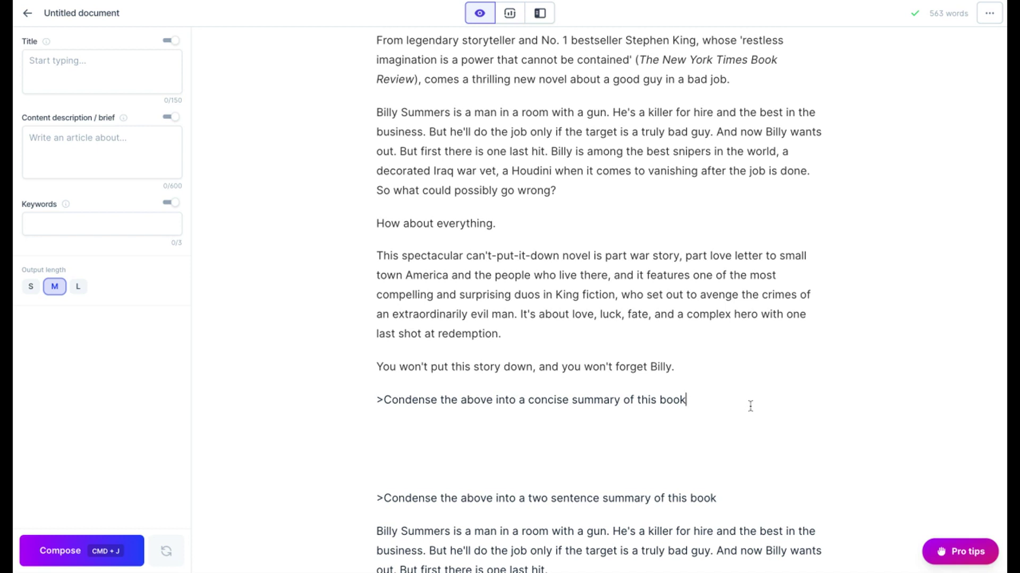
Generate a summary from the concise-summary prompt and add blank lines after its truncated text
{"action": "key", "text": "super+j"}
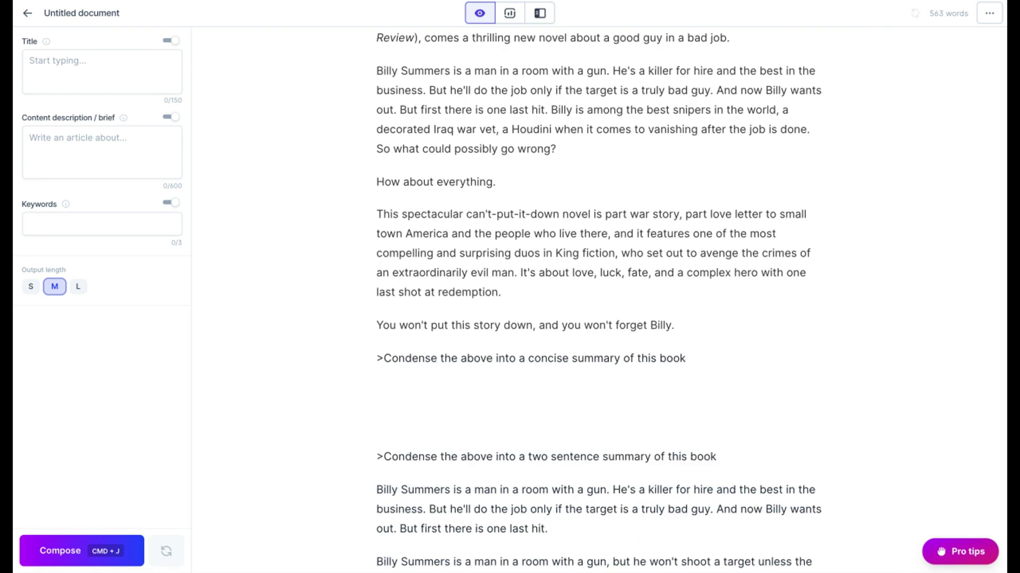
{"action": "key", "text": "super+j"}
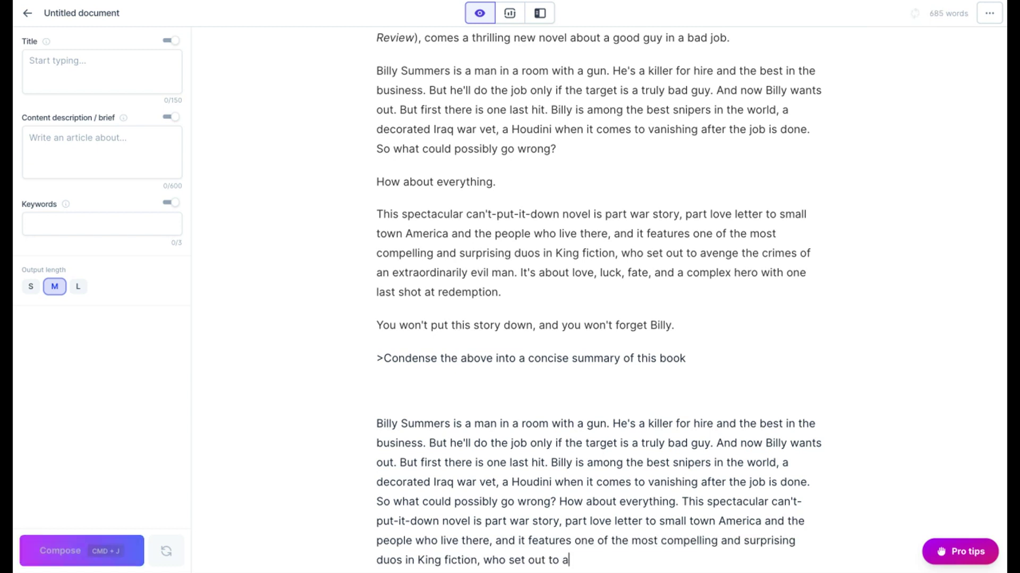
{"action": "key", "text": "Return"}
{"action": "key", "text": "Return"}
{"action": "key", "text": "Return"}
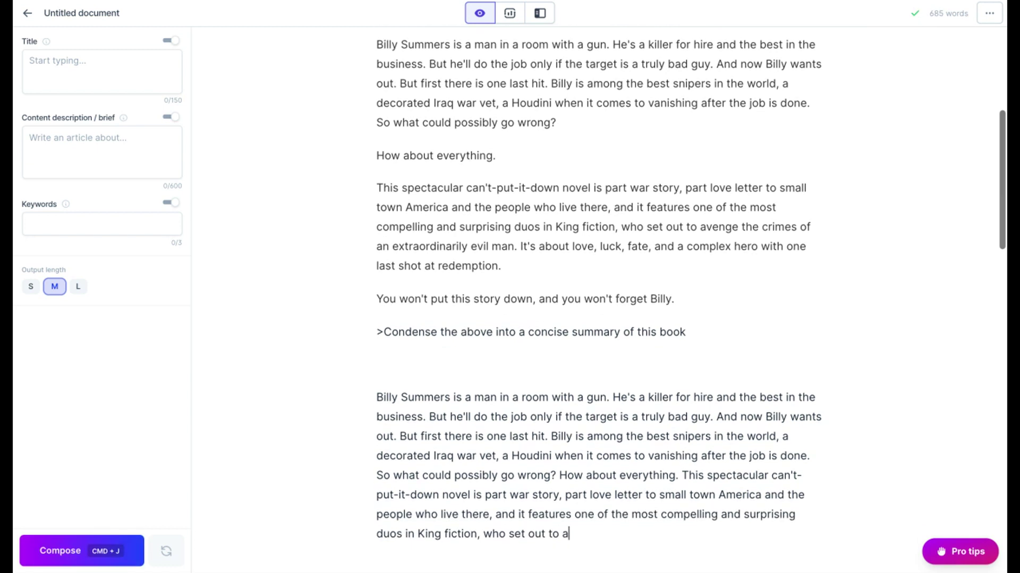
{"action": "key", "text": "super+v"}
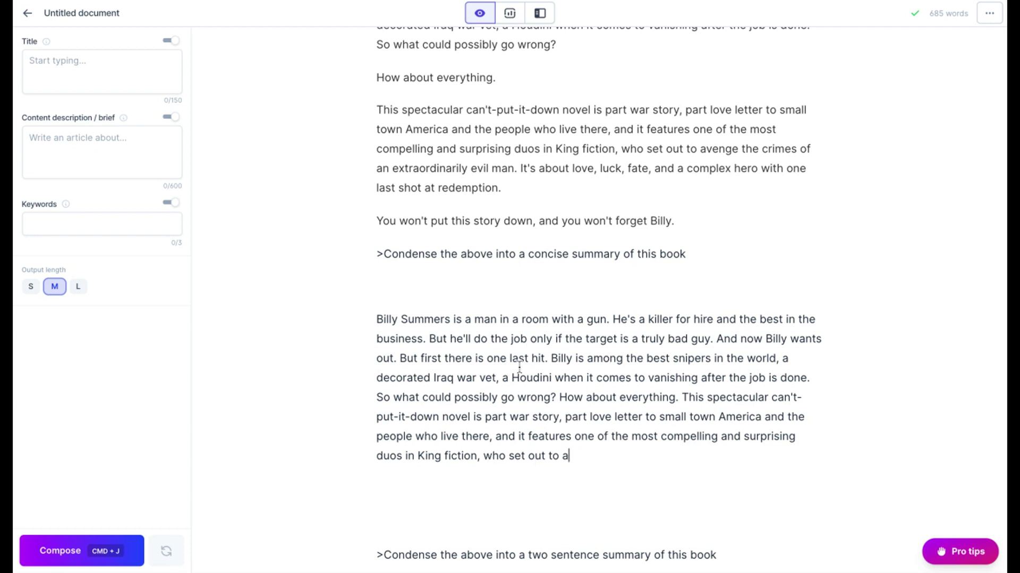
{"action": "scroll", "coordinate": [485, 343], "scroll_direction": "down", "scroll_amount": 1}
{"action": "scroll", "coordinate": [484, 343], "scroll_direction": "down", "scroll_amount": 7}
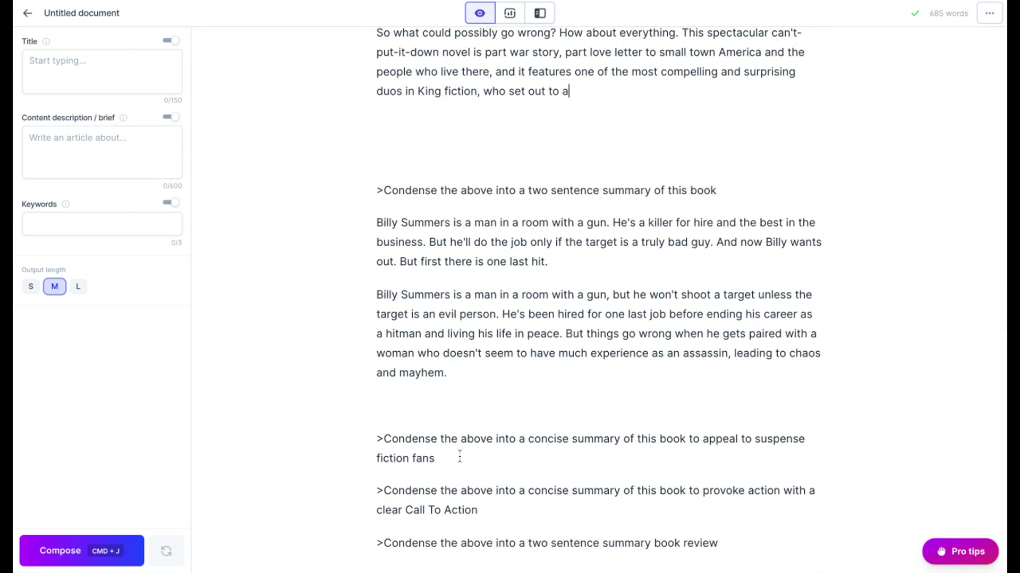
Copy the suspense-fans condense prompt and paste it on a new line after 'forget Billy.'
{"action": "triple_click", "coordinate": [457, 457]}
{"action": "key", "text": "super+c"}
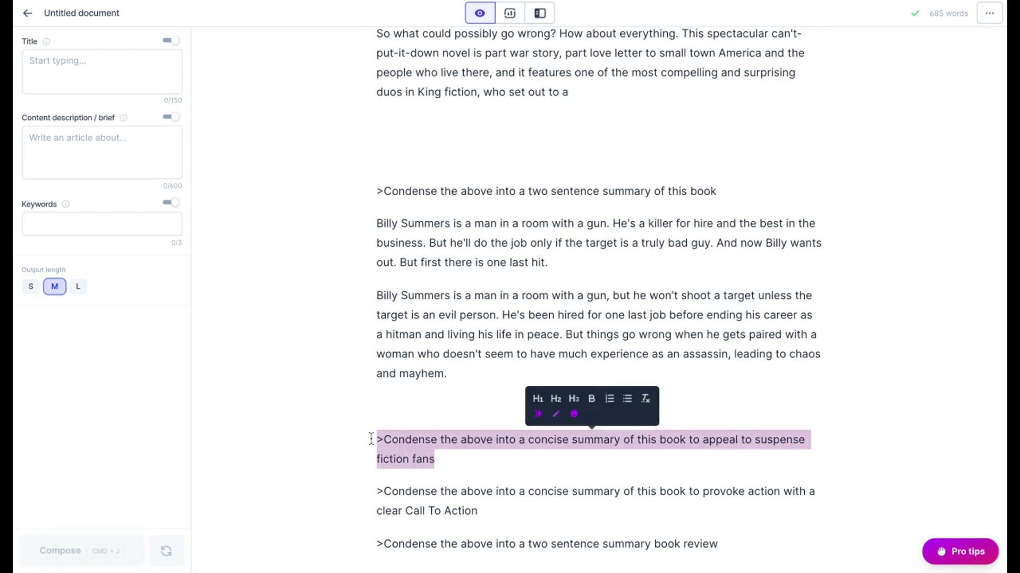
{"action": "scroll", "coordinate": [371, 439], "scroll_direction": "up", "scroll_amount": 6}
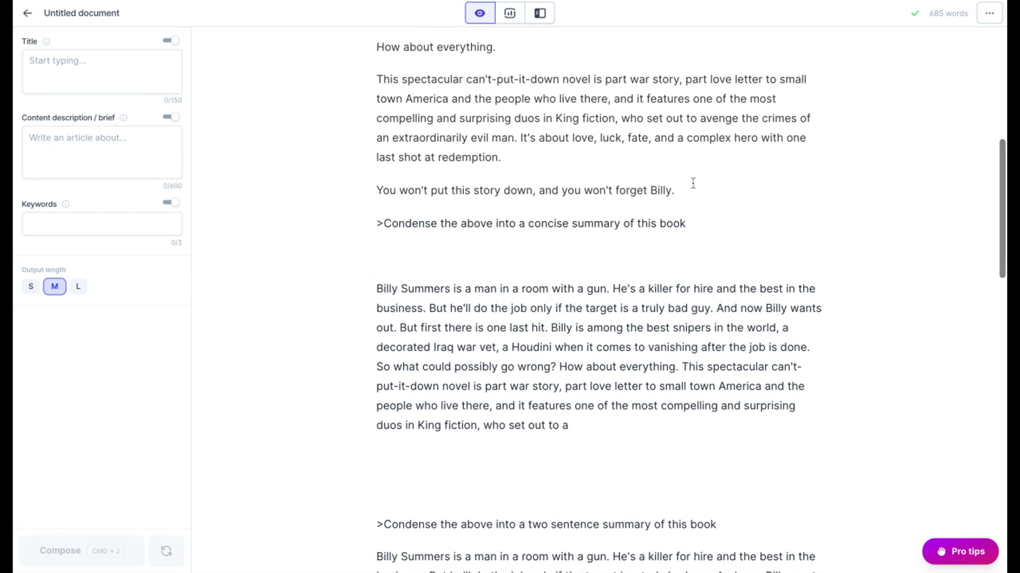
{"action": "left_click", "coordinate": [693, 183]}
{"action": "key", "text": "Return"}
{"action": "key", "text": "Return"}
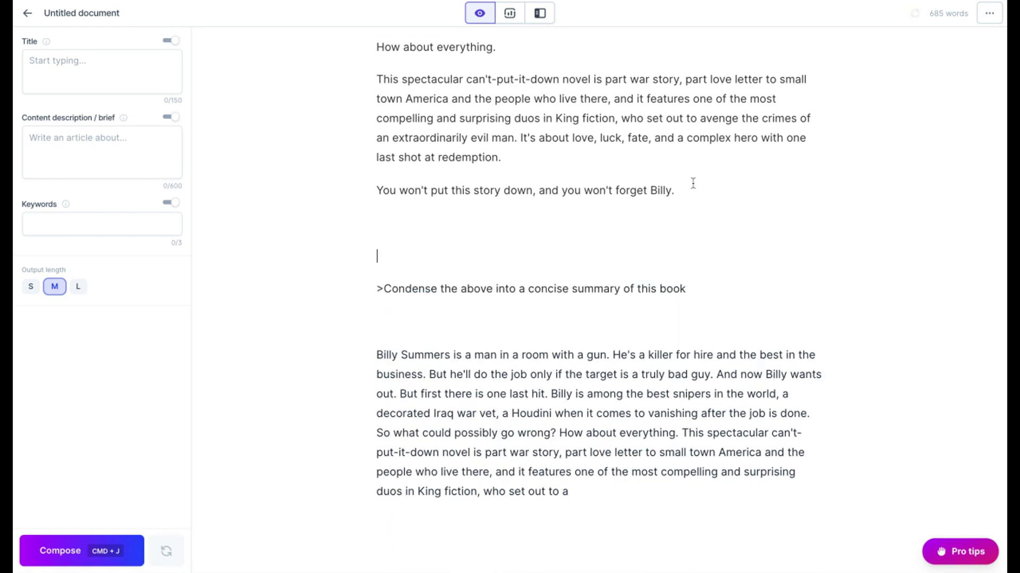
{"action": "key", "text": "super+v"}
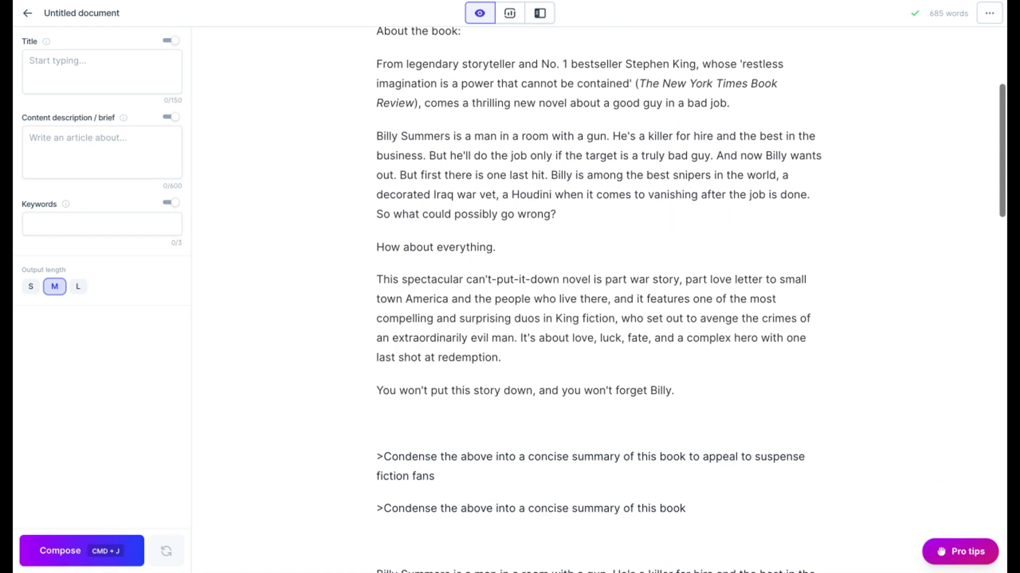
{"action": "key", "text": "Return"}
{"action": "key", "text": "Return"}
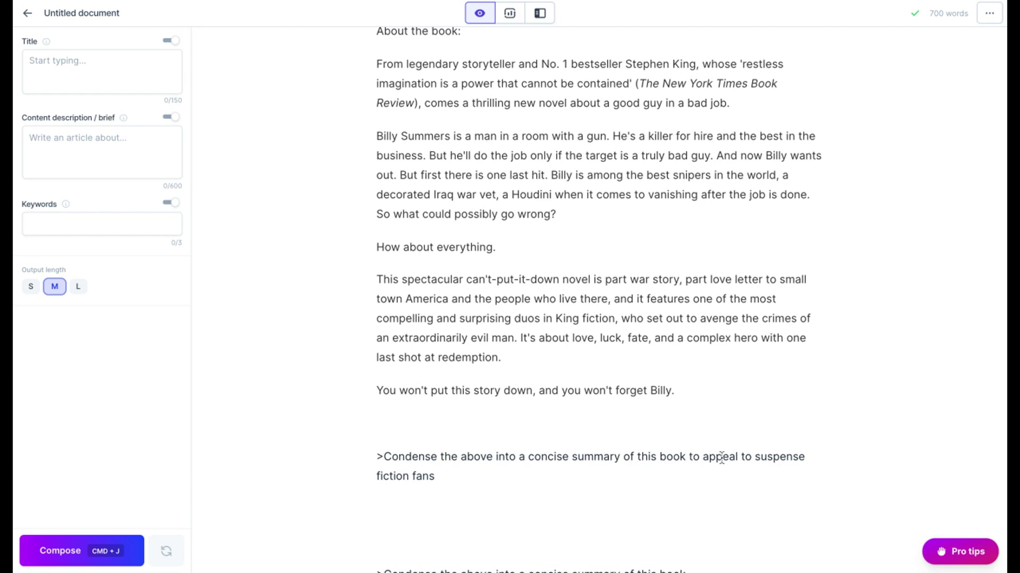
Generate a summary under the suspense-fans prompt and insert 'get' so it reads 'wants to get out'
{"action": "left_click", "coordinate": [417, 496]}
{"action": "key", "text": "super+j"}
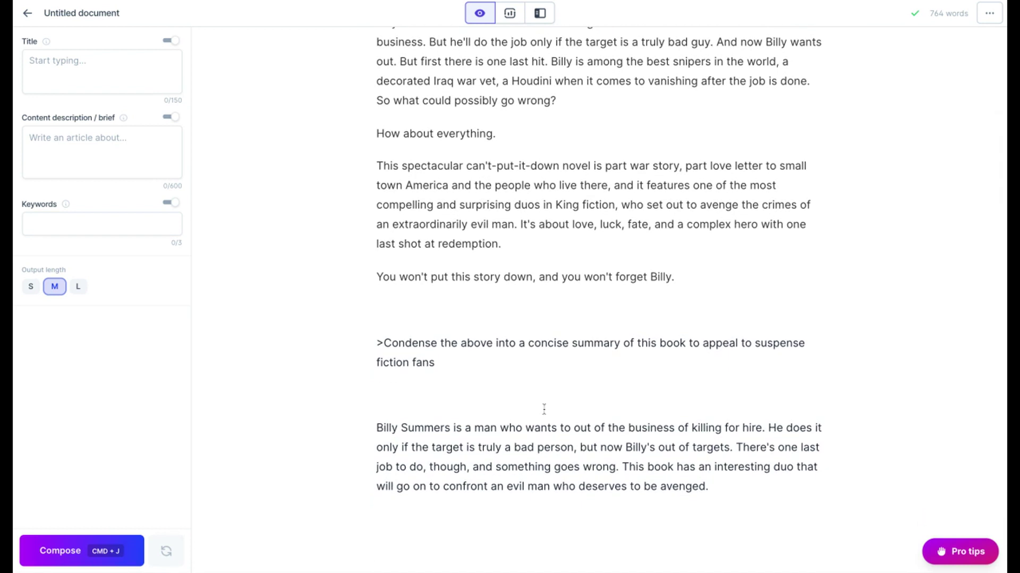
{"action": "left_click", "coordinate": [575, 427]}
{"action": "type", "text": "get"}
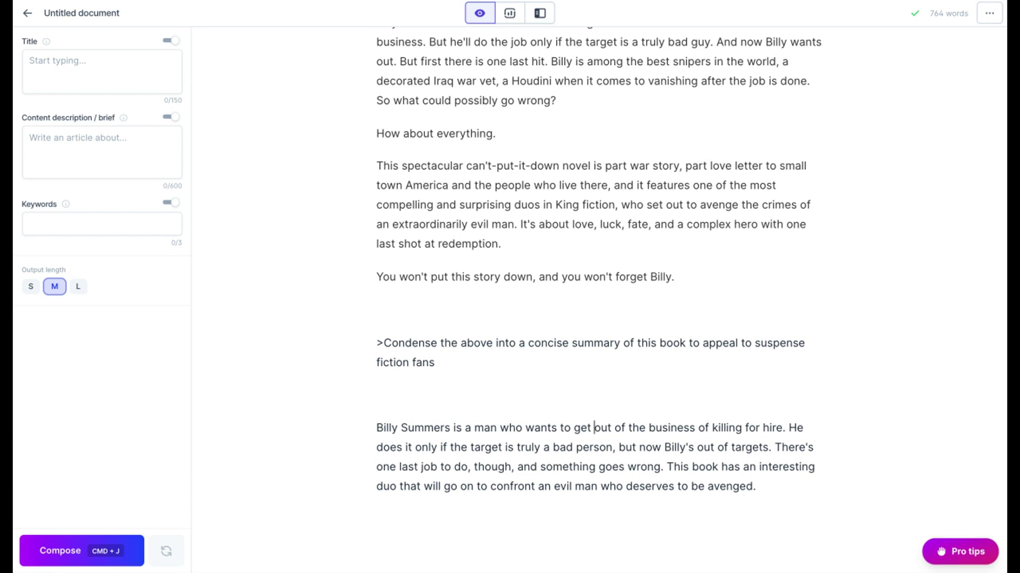
{"action": "scroll", "coordinate": [722, 419], "scroll_direction": "down", "scroll_amount": 8}
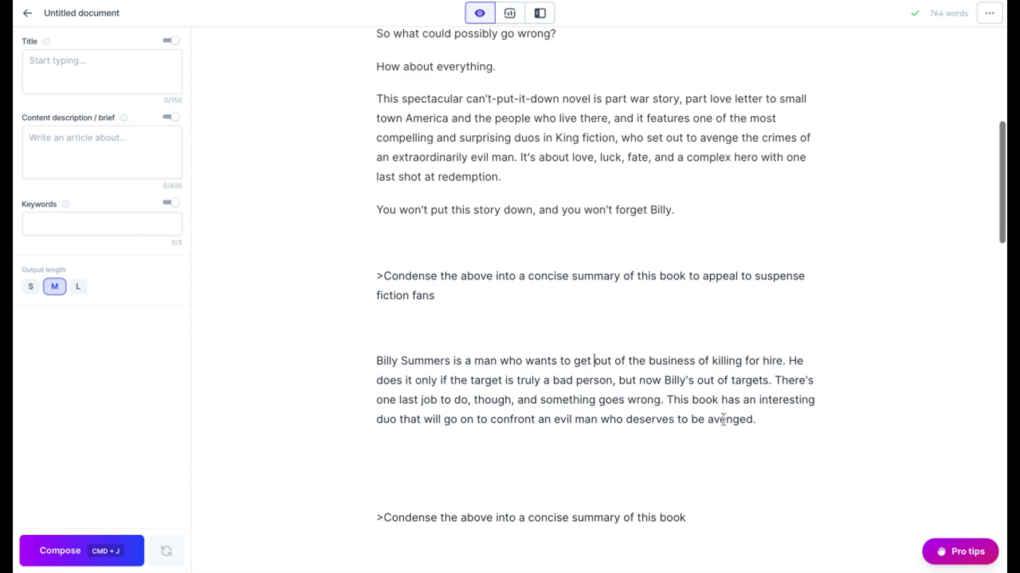
{"action": "scroll", "coordinate": [723, 419], "scroll_direction": "down", "scroll_amount": 8}
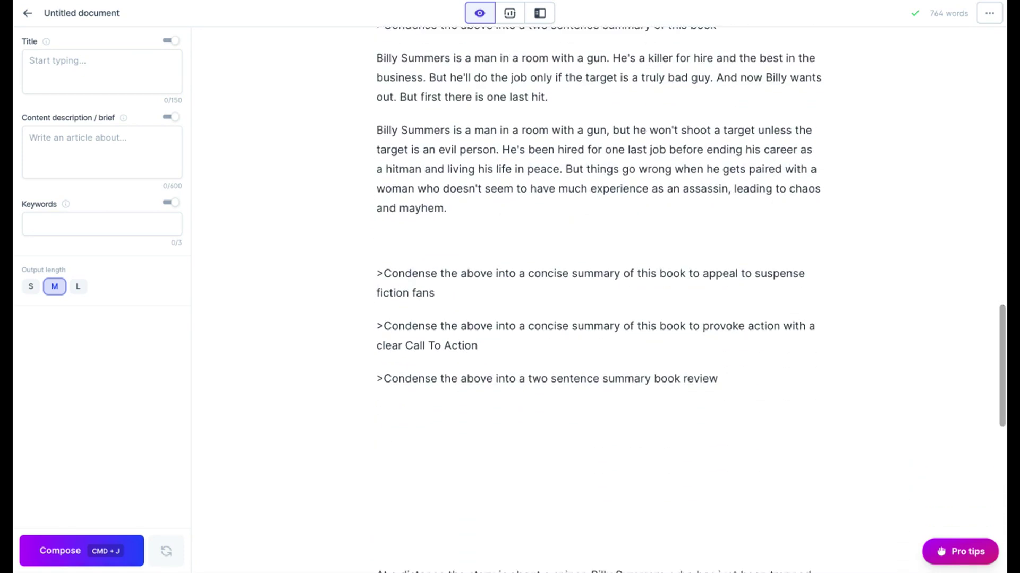
Copy the Call To Action condense prompt and paste it after the book description
{"action": "left_click", "coordinate": [451, 291]}
{"action": "left_click", "coordinate": [490, 340]}
{"action": "triple_click", "coordinate": [491, 341]}
{"action": "key", "text": "super+c"}
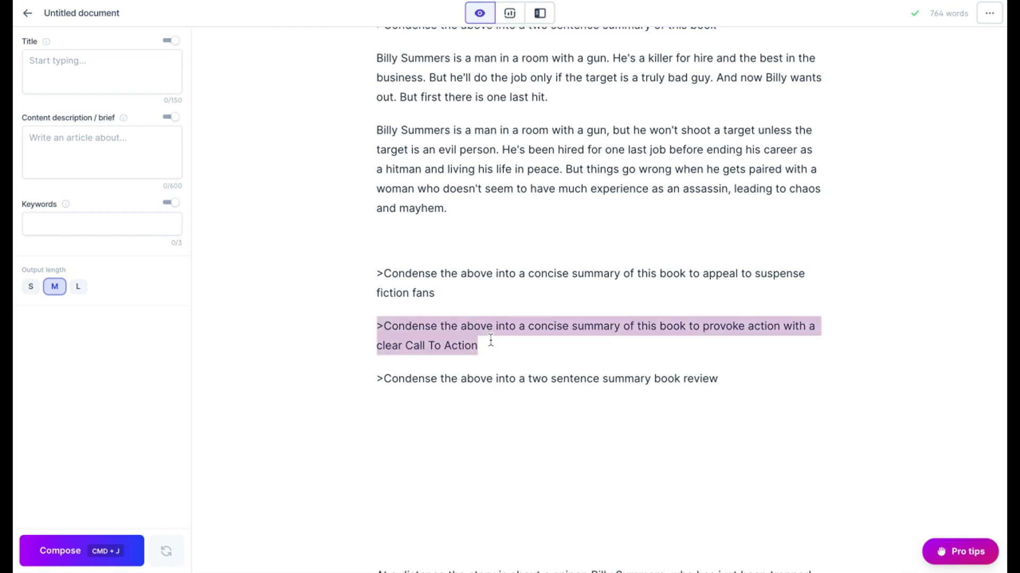
{"action": "key", "text": "super+j"}
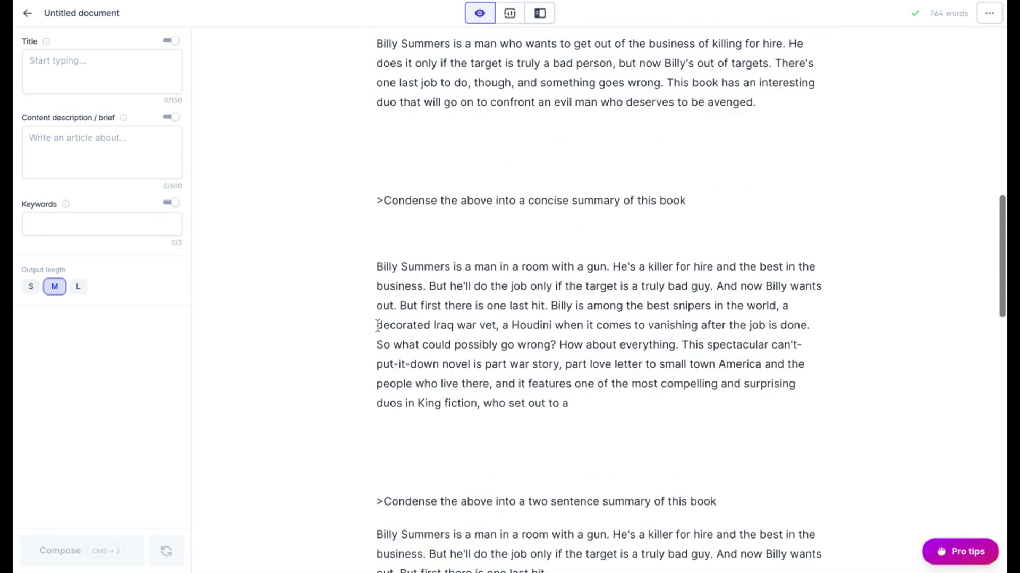
{"action": "scroll", "coordinate": [378, 325], "scroll_direction": "up", "scroll_amount": 4}
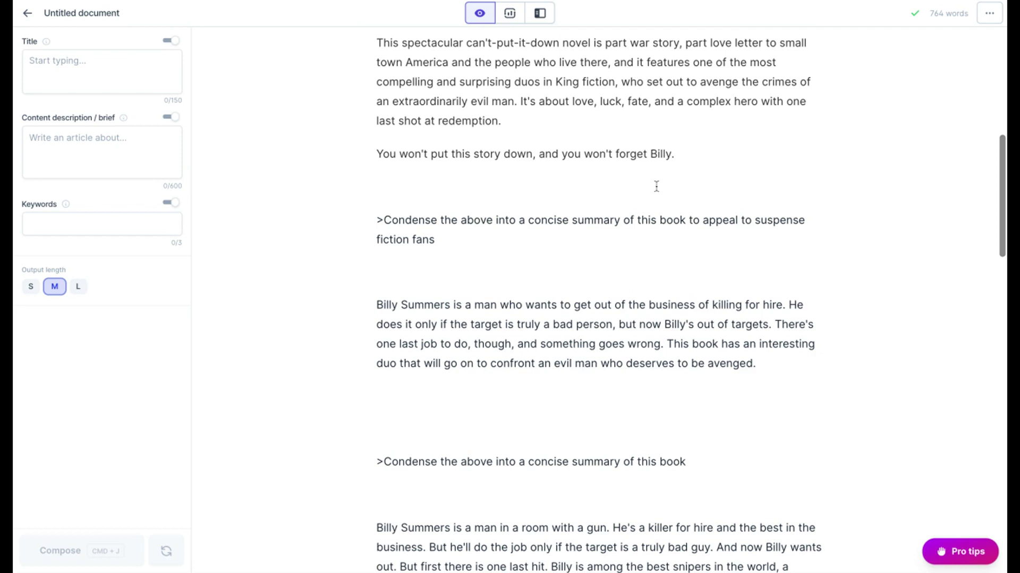
{"action": "key", "text": "Return"}
{"action": "key", "text": "Return"}
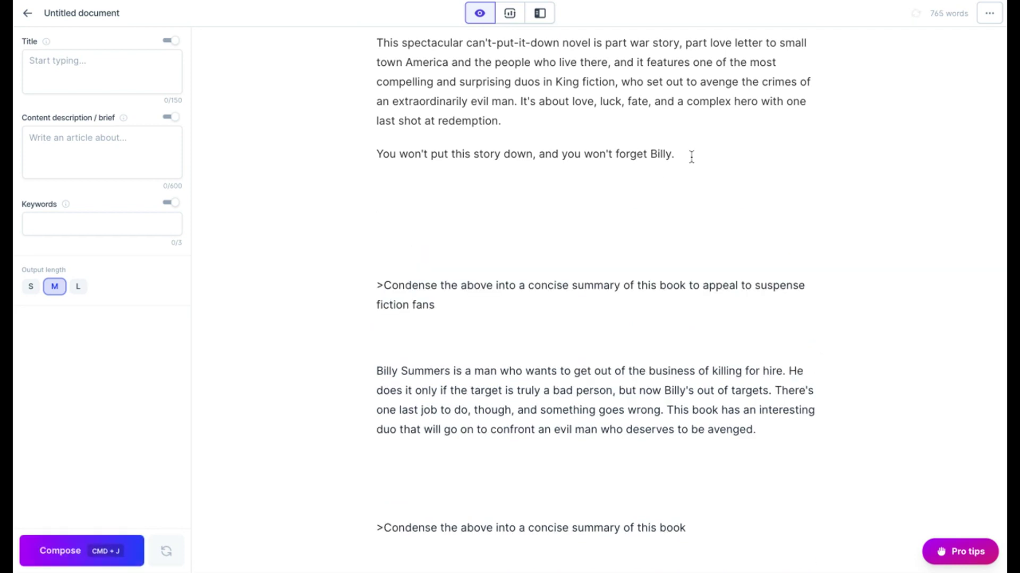
{"action": "key", "text": "super+v"}
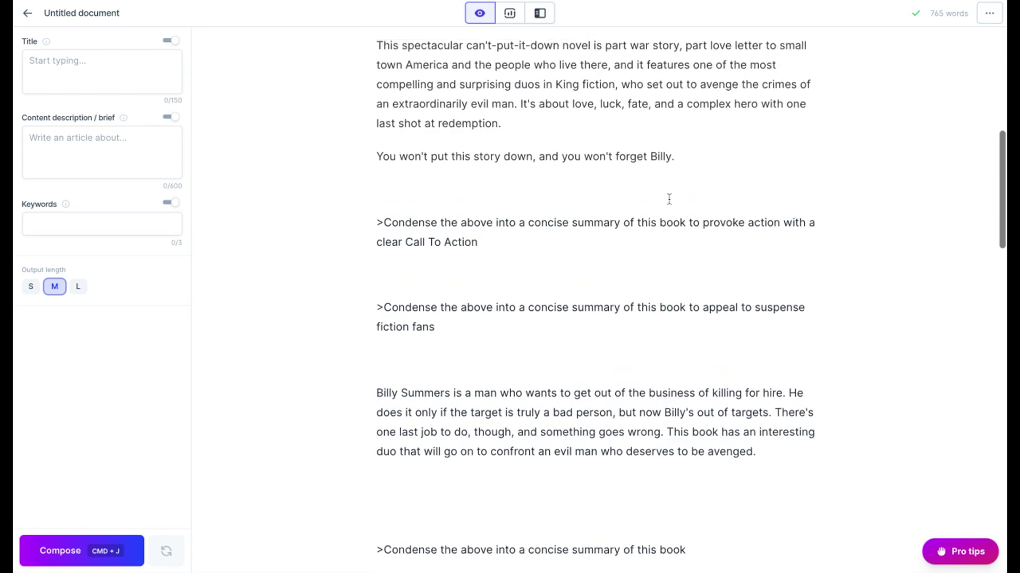
Generate two Call To Action summaries of Billy Summers beneath that prompt
{"action": "scroll", "coordinate": [669, 200], "scroll_direction": "up", "scroll_amount": 1}
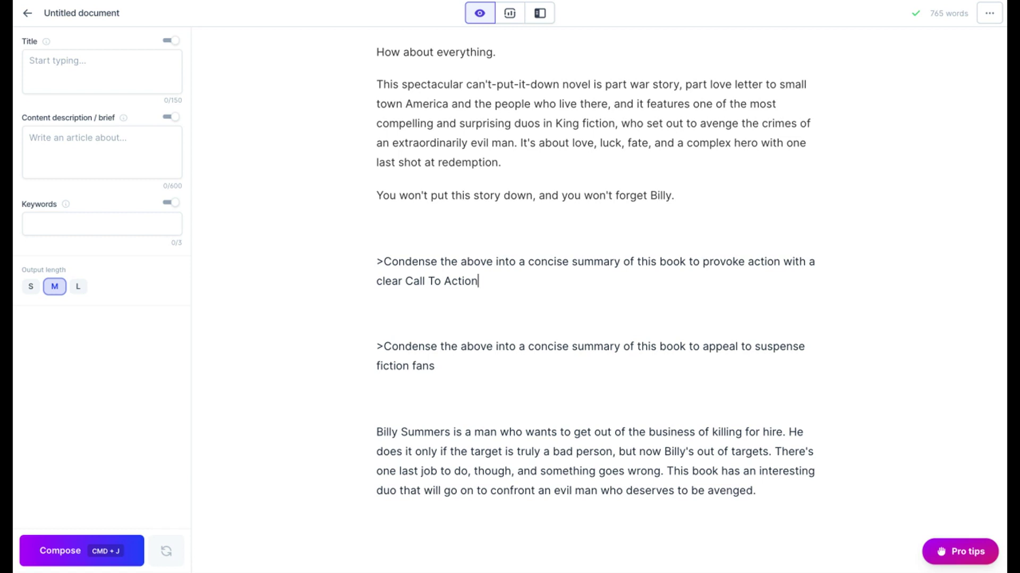
{"action": "key", "text": "super+j"}
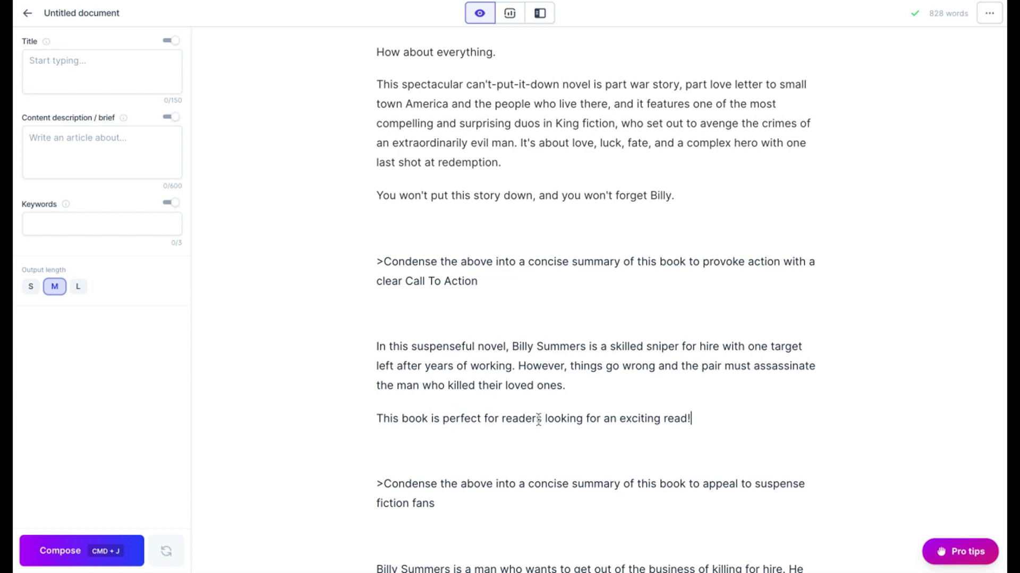
{"action": "left_click", "coordinate": [524, 279]}
{"action": "key", "text": "super+j"}
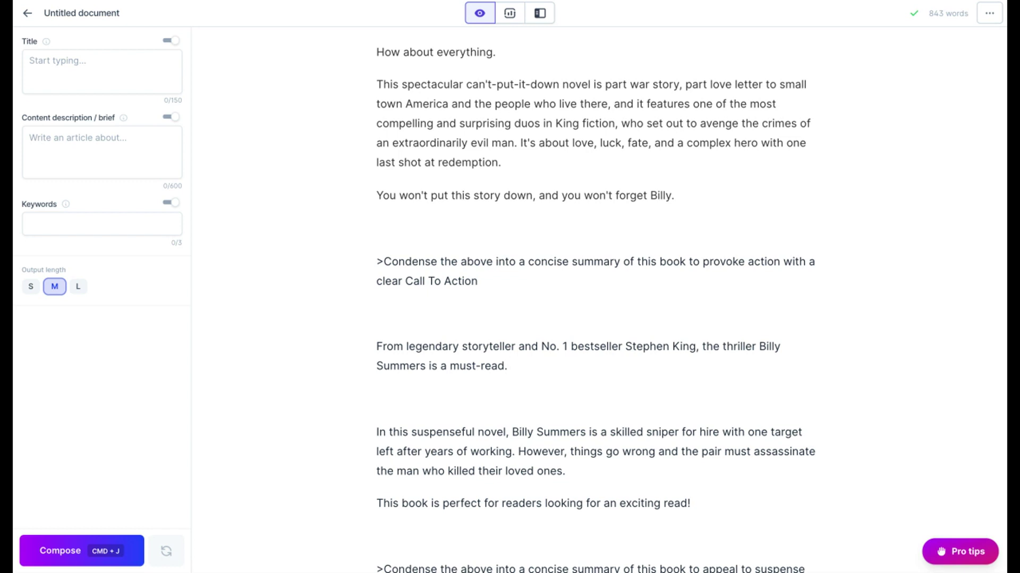
{"action": "scroll", "coordinate": [600, 303], "scroll_direction": "down", "scroll_amount": 8}
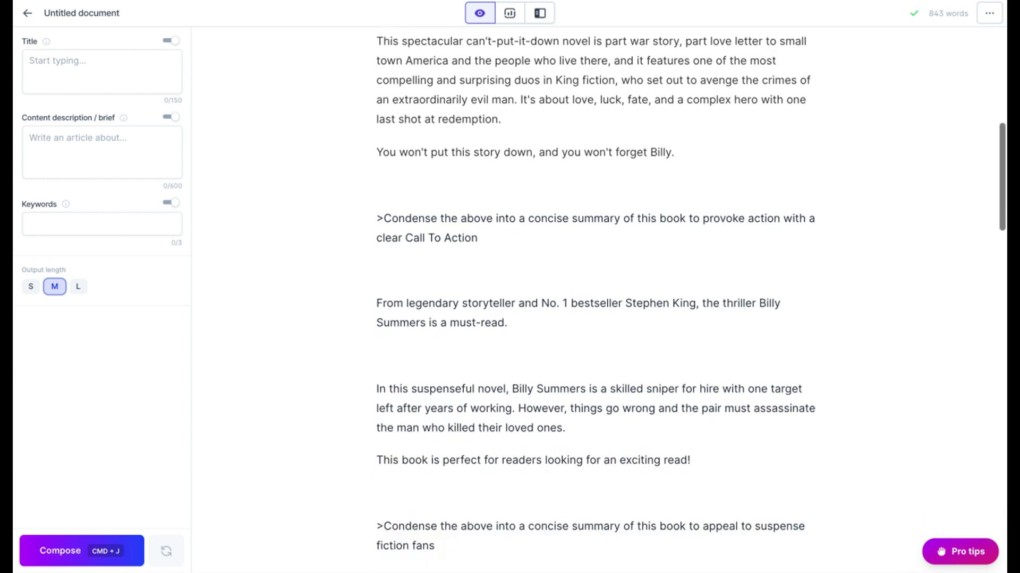
{"action": "scroll", "coordinate": [601, 303], "scroll_direction": "down", "scroll_amount": 9}
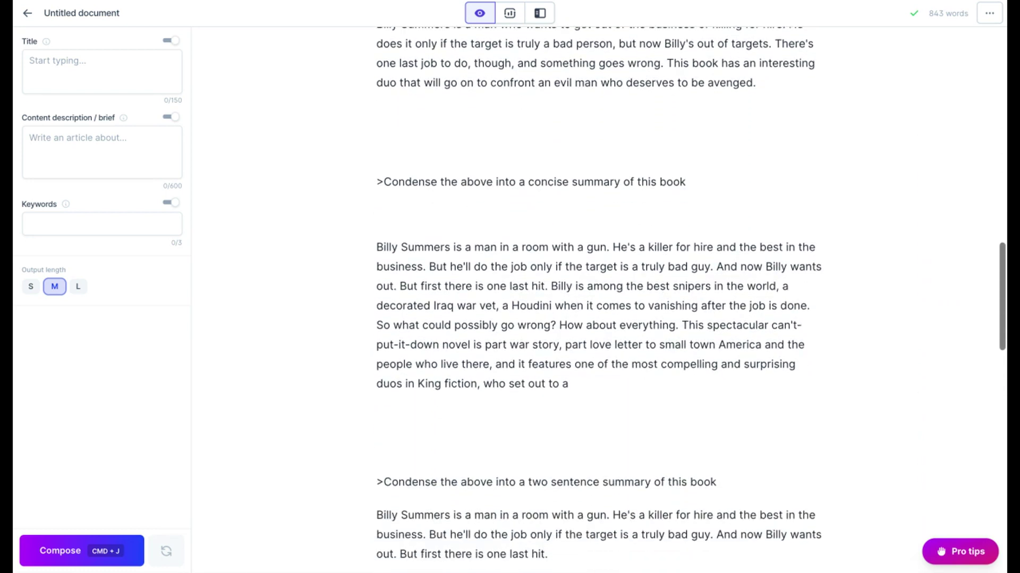
{"action": "scroll", "coordinate": [600, 303], "scroll_direction": "down", "scroll_amount": 1}
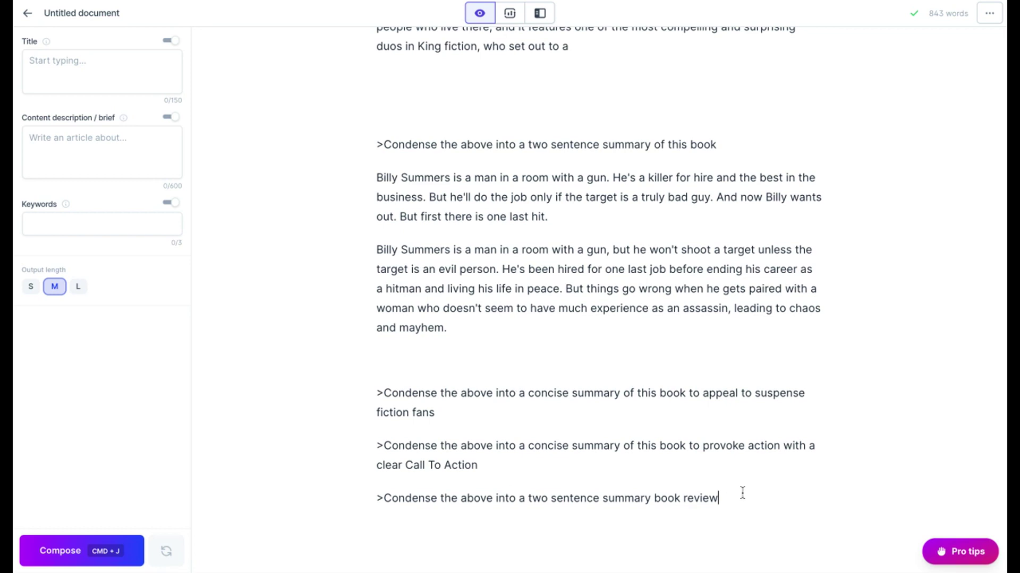
Copy the two-sentence book review prompt and paste it after the blurb's last line
{"action": "left_click_drag", "start_coordinate": [739, 494], "coordinate": [369, 505]}
{"action": "key", "text": "super+c"}
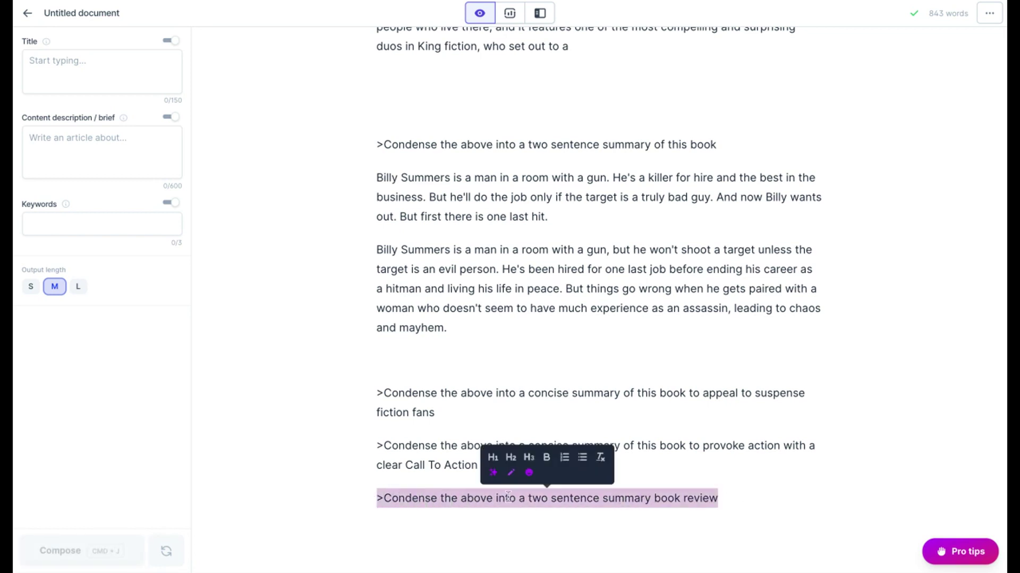
{"action": "scroll", "coordinate": [508, 496], "scroll_direction": "up", "scroll_amount": 17}
{"action": "scroll", "coordinate": [508, 497], "scroll_direction": "up", "scroll_amount": 2}
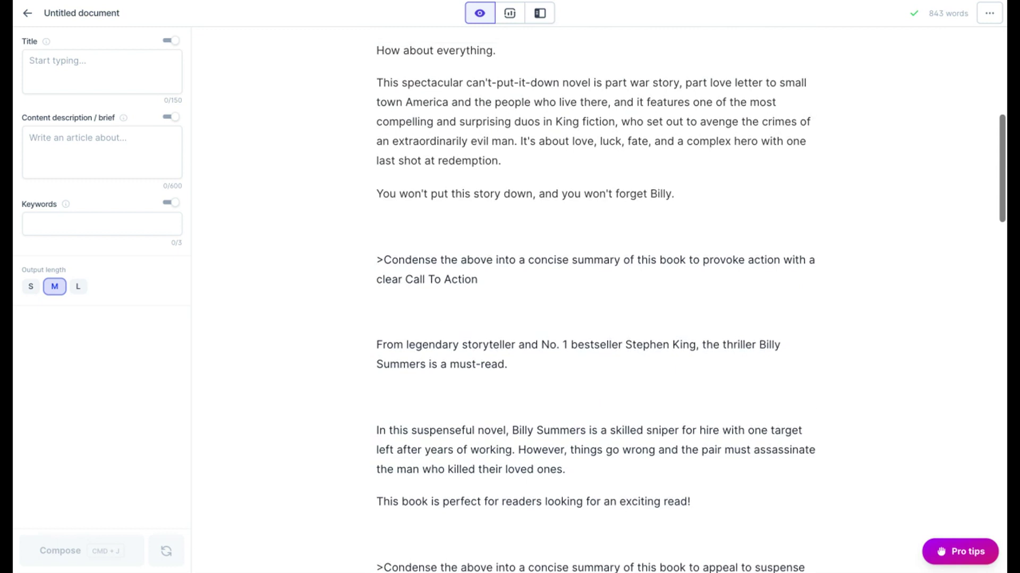
{"action": "left_click", "coordinate": [414, 272]}
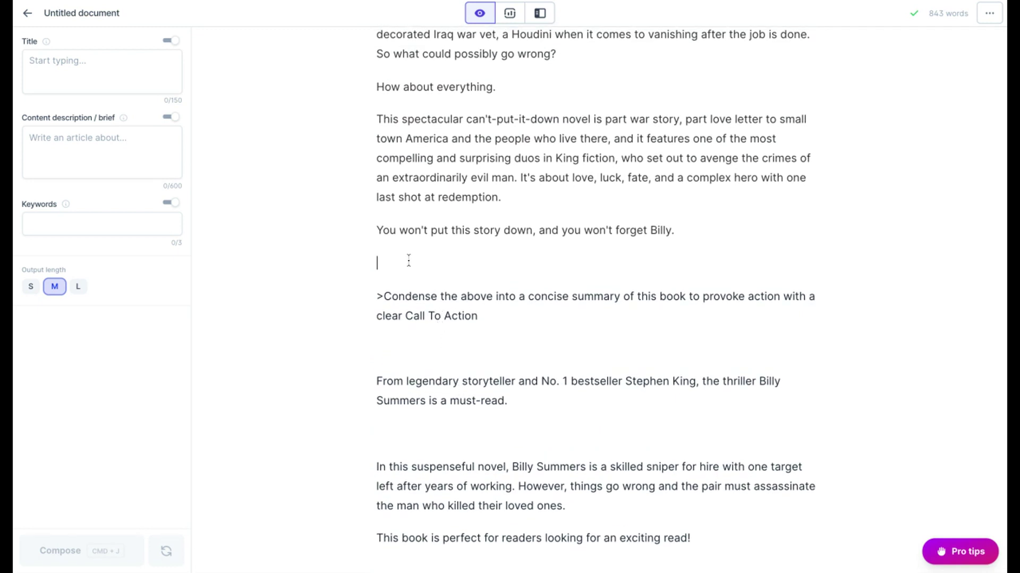
{"action": "key", "text": "super+v"}
Generate two AI book reviews beneath the book review prompt with Cmd+J
{"action": "scroll", "coordinate": [539, 329], "scroll_direction": "down", "scroll_amount": 2}
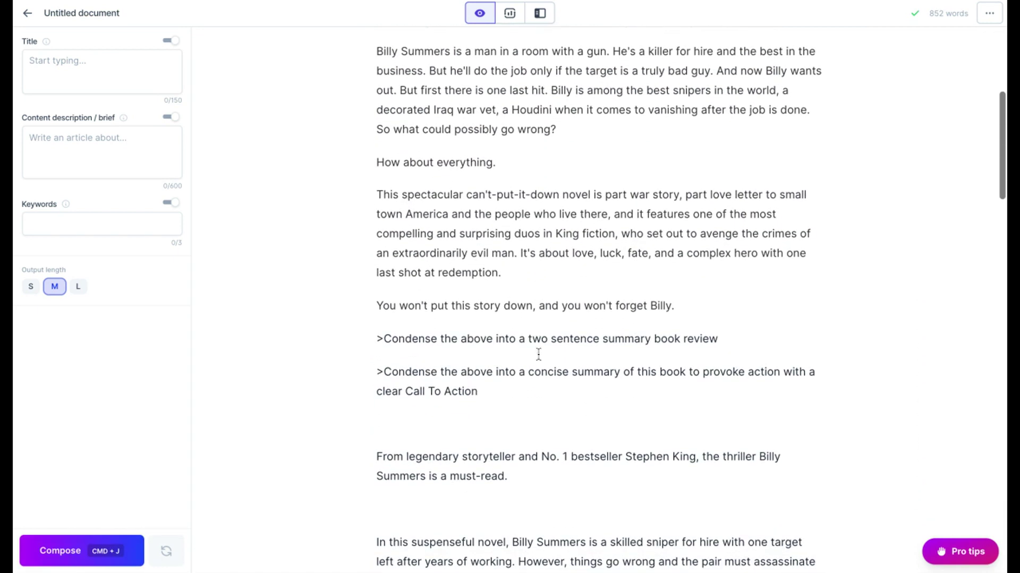
{"action": "left_click_drag", "start_coordinate": [635, 339], "coordinate": [760, 333]}
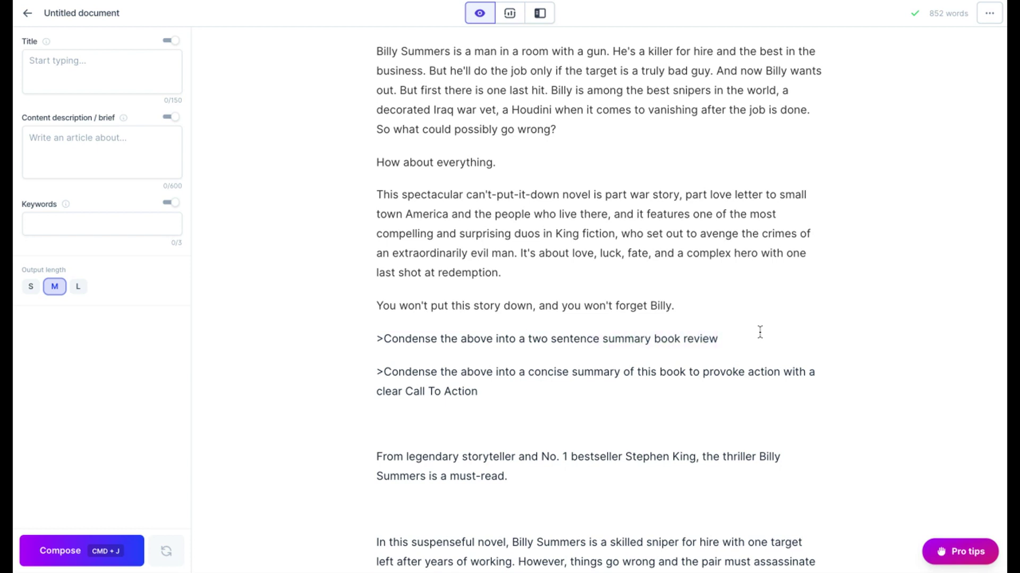
{"action": "left_click_drag", "start_coordinate": [384, 339], "coordinate": [758, 334]}
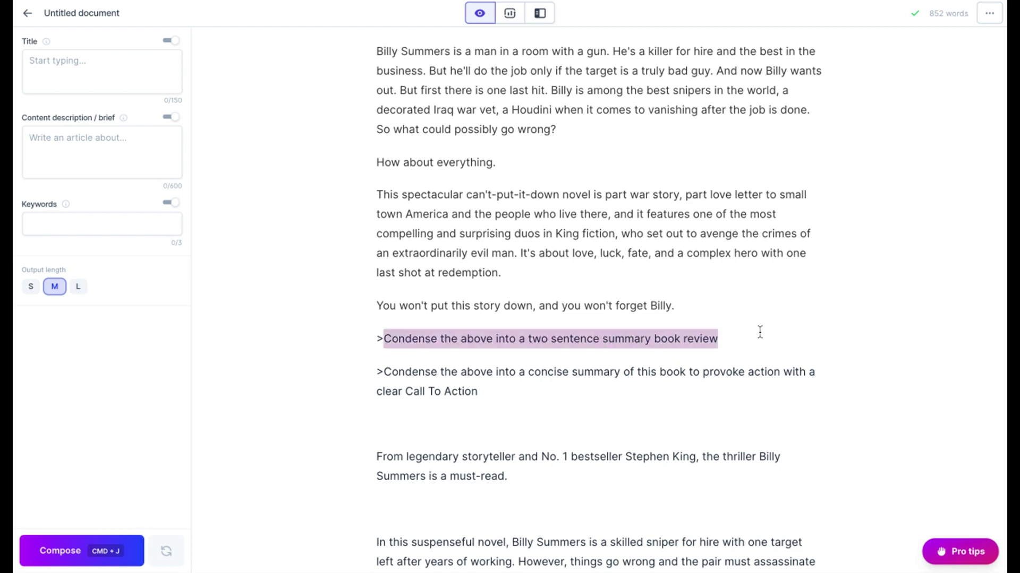
{"action": "left_click", "coordinate": [722, 334]}
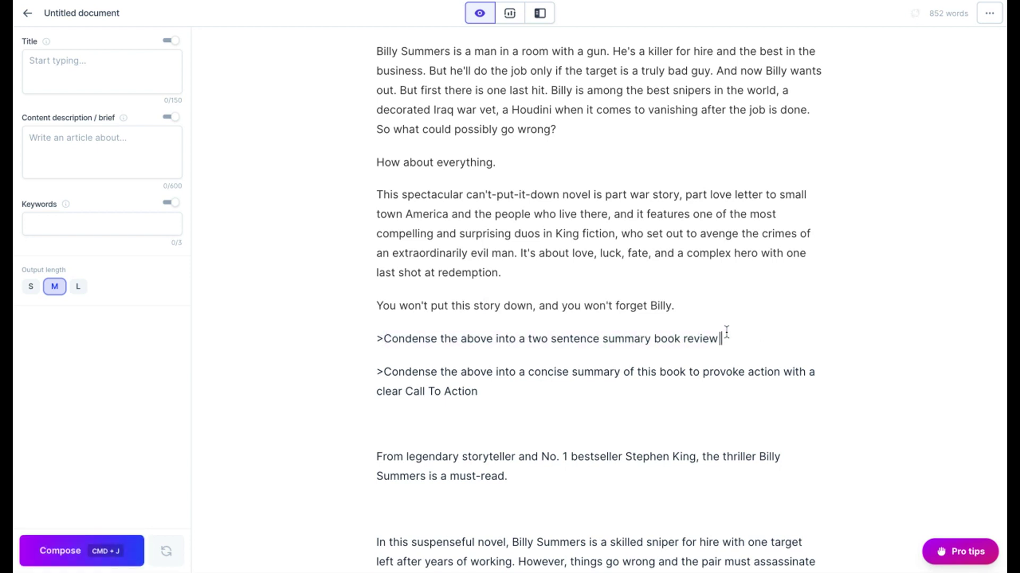
{"action": "key", "text": "super+j"}
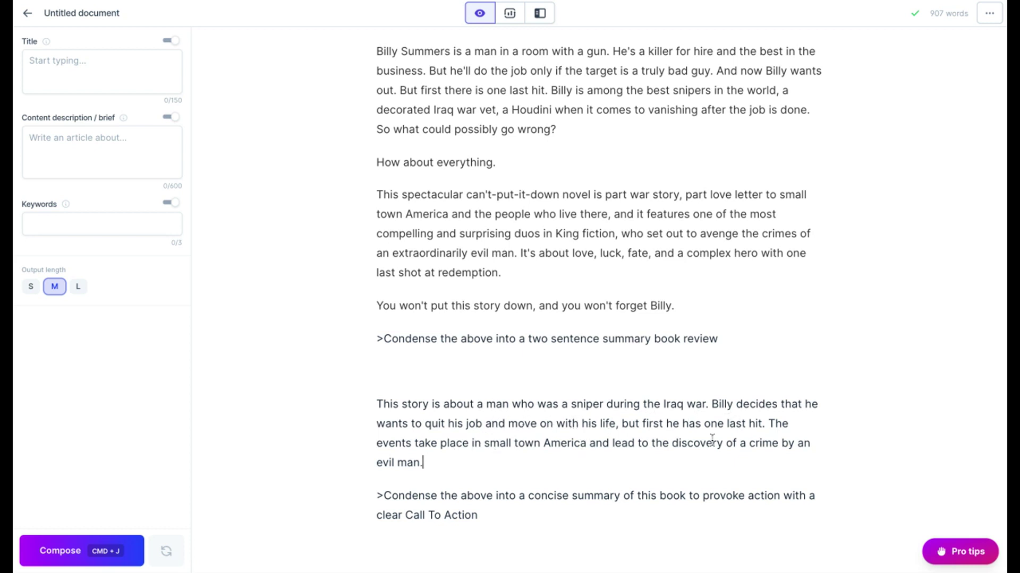
{"action": "left_click", "coordinate": [739, 338]}
{"action": "key", "text": "super+j"}
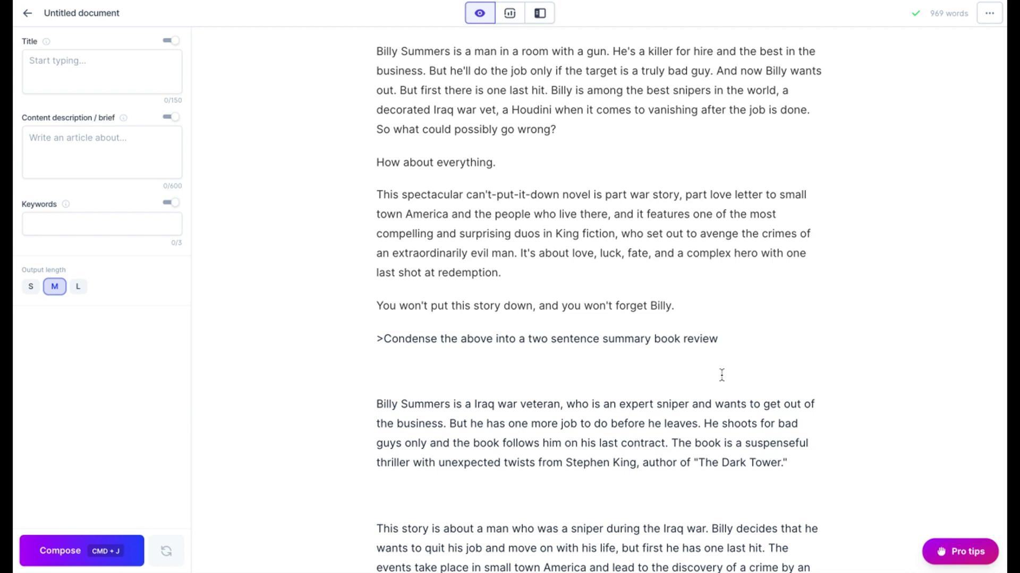
{"action": "left_click", "coordinate": [659, 364]}
{"action": "scroll", "coordinate": [690, 301], "scroll_direction": "down", "scroll_amount": 5}
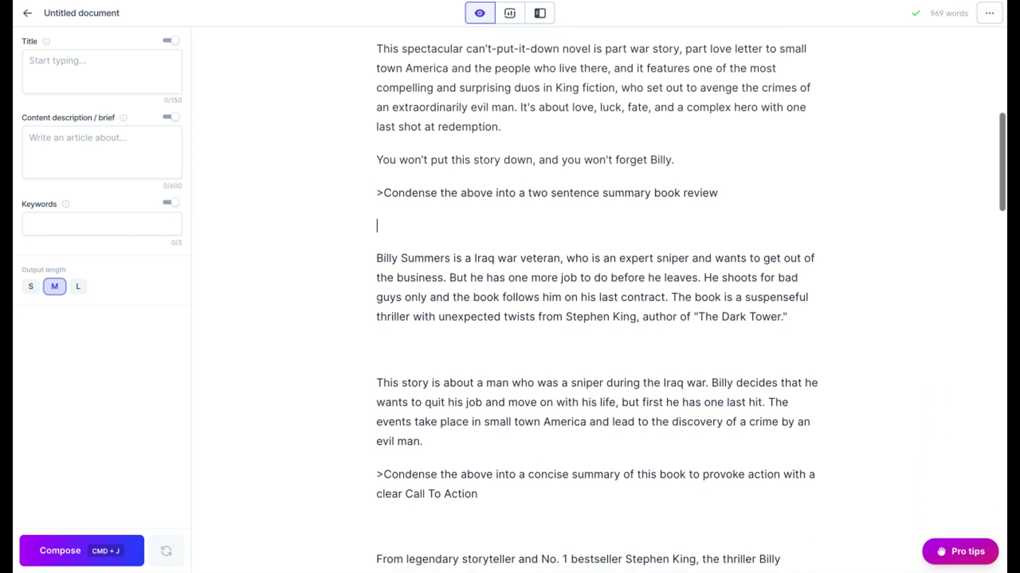
{"action": "scroll", "coordinate": [690, 302], "scroll_direction": "down", "scroll_amount": 5}
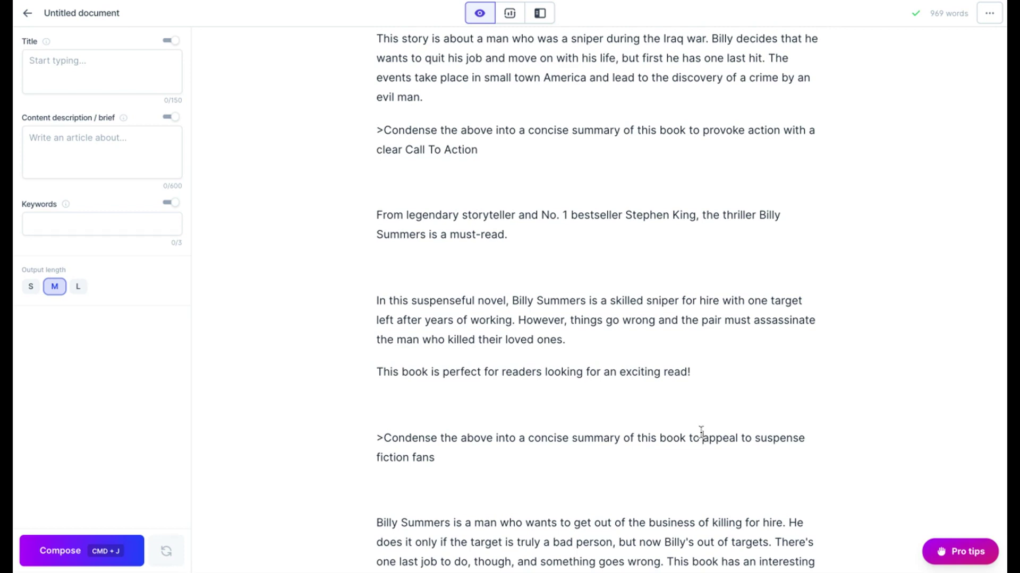
{"action": "scroll", "coordinate": [701, 433], "scroll_direction": "up", "scroll_amount": 20}
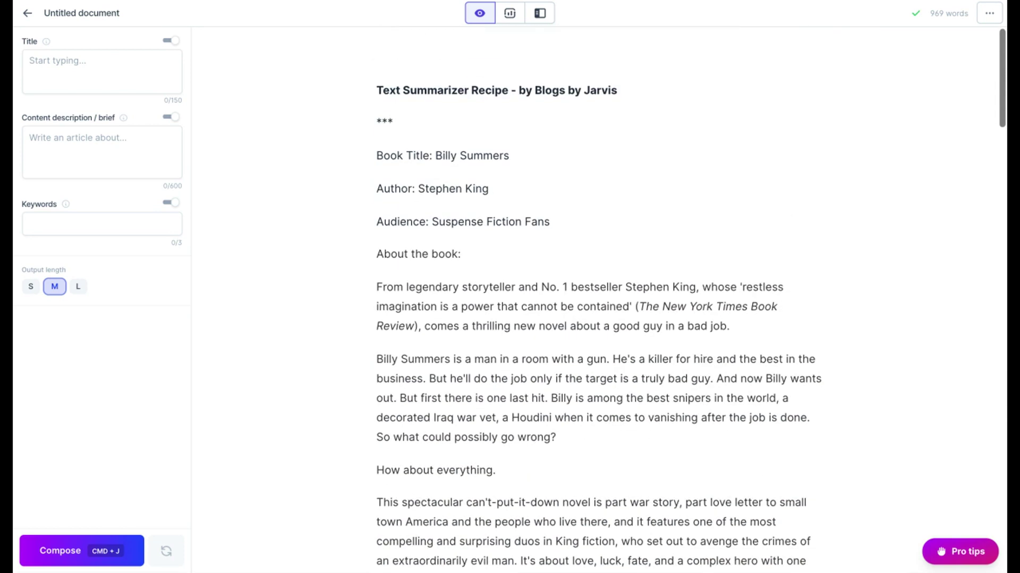
{"action": "left_click_drag", "start_coordinate": [432, 221], "coordinate": [549, 221]}
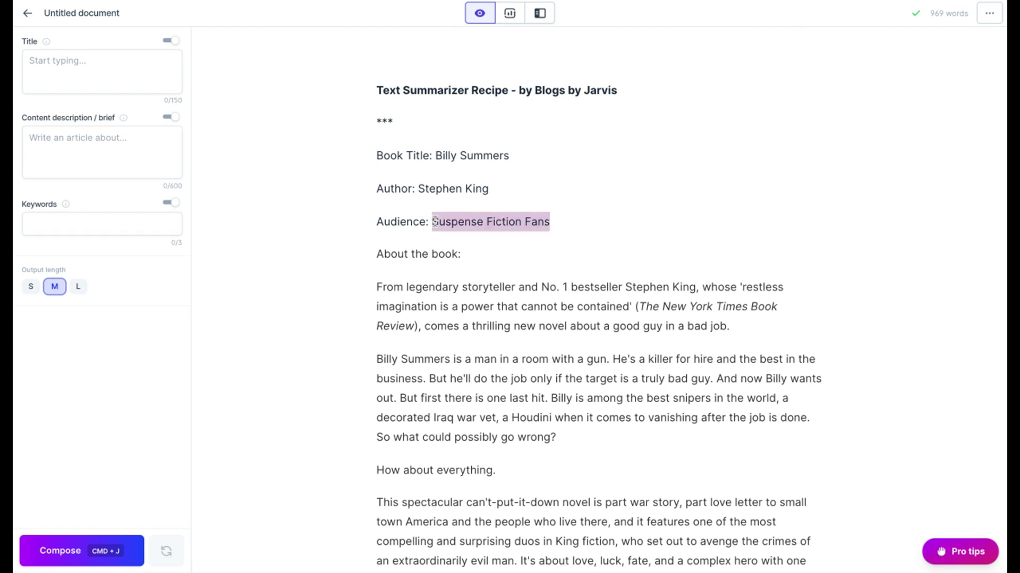
{"action": "left_click", "coordinate": [555, 247]}
{"action": "scroll", "coordinate": [555, 247], "scroll_direction": "down", "scroll_amount": 5}
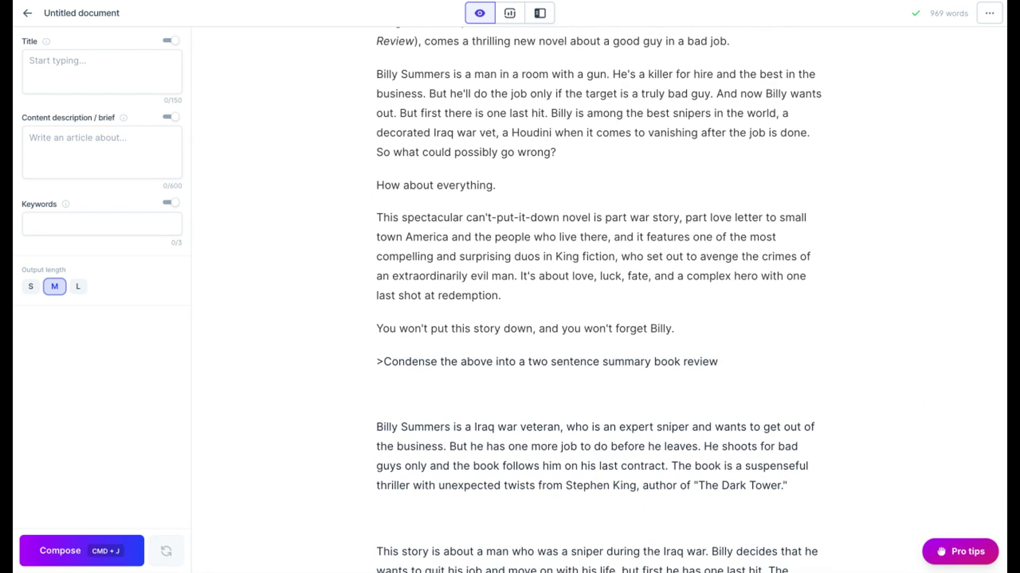
{"action": "scroll", "coordinate": [555, 248], "scroll_direction": "down", "scroll_amount": 8}
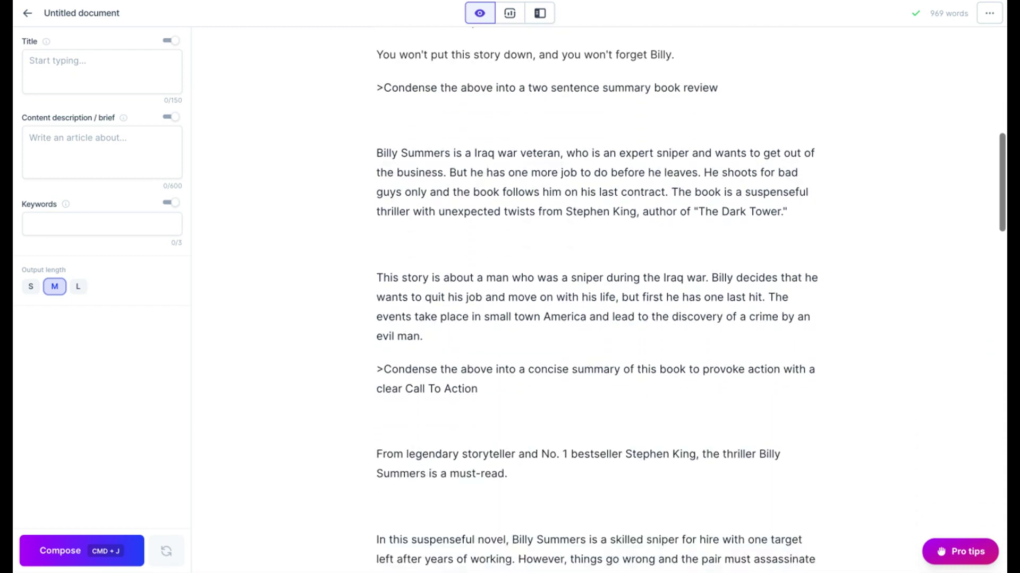
{"action": "scroll", "coordinate": [555, 247], "scroll_direction": "up", "scroll_amount": 12}
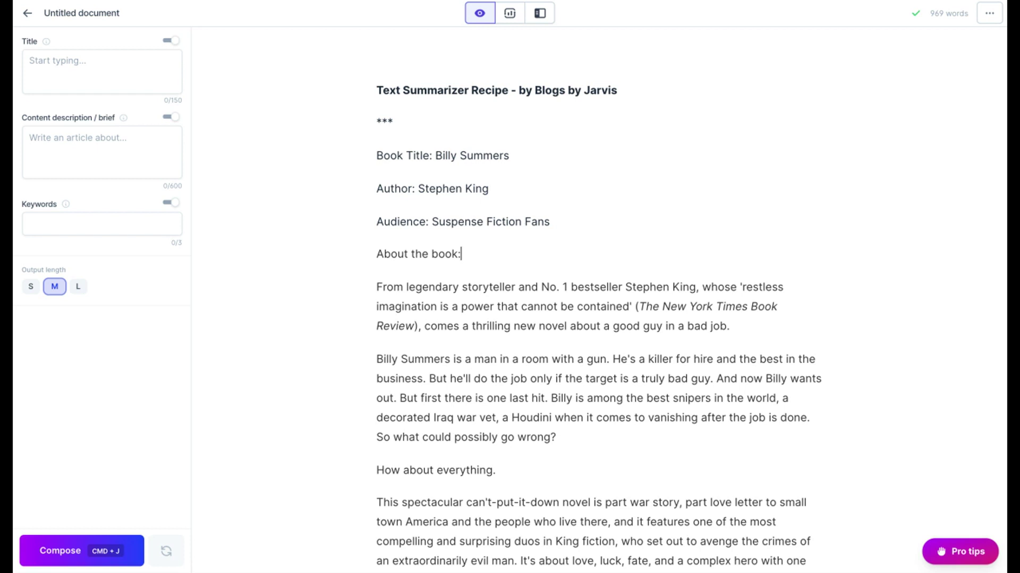
{"action": "scroll", "coordinate": [599, 298], "scroll_direction": "down", "scroll_amount": 5}
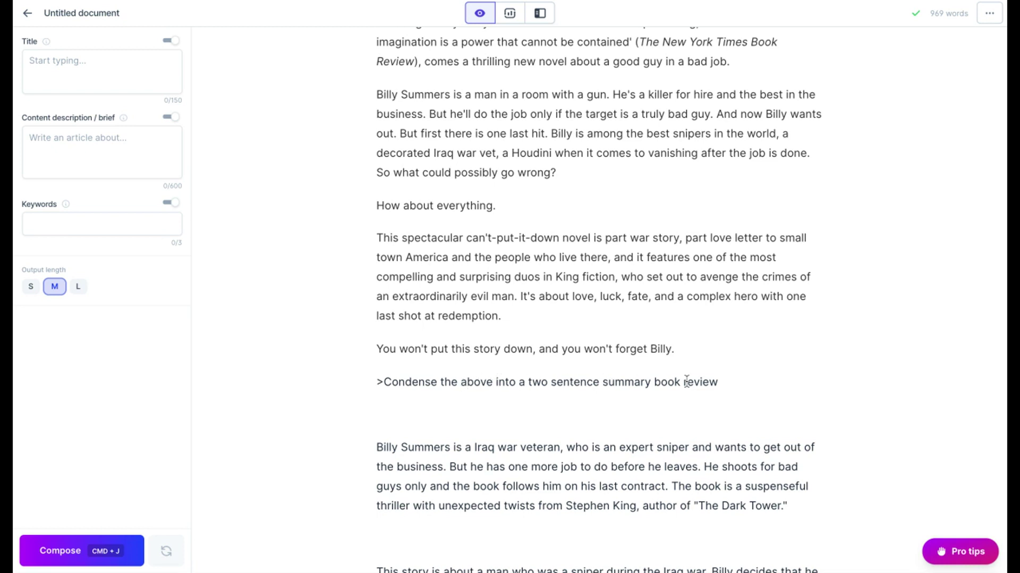
{"action": "key", "text": "shift+Left"}
{"action": "key", "text": "shift+Left"}
{"action": "key", "text": "shift+Left"}
{"action": "key", "text": "shift+Left"}
{"action": "key", "text": "shift+Left"}
{"action": "key", "text": "shift+Left"}
{"action": "key", "text": "shift+Left"}
{"action": "key", "text": "shift+Left"}
{"action": "key", "text": "shift+Left"}
{"action": "key", "text": "shift+Left"}
{"action": "key", "text": "shift+Left"}
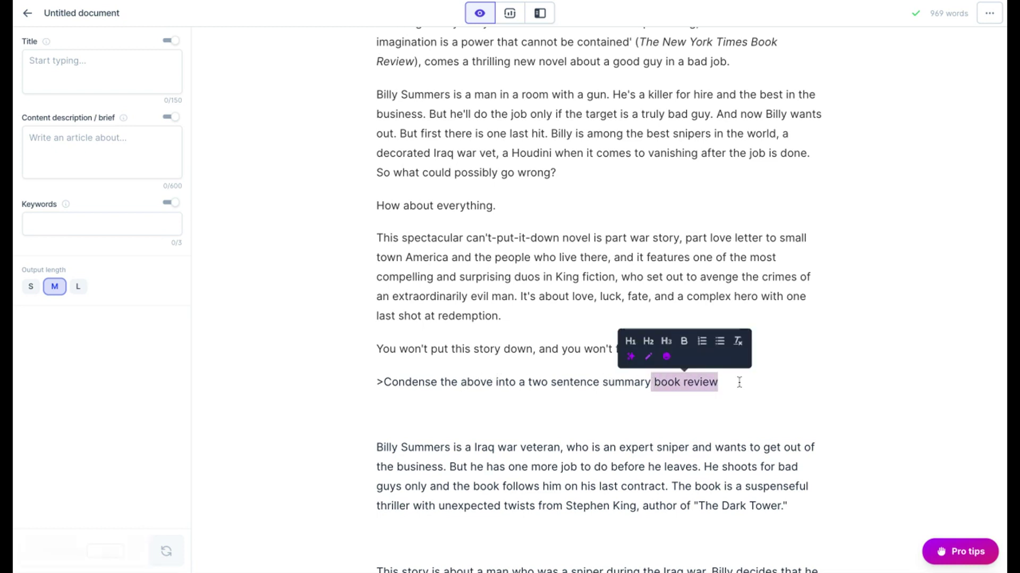
{"action": "scroll", "coordinate": [583, 405], "scroll_direction": "down", "scroll_amount": 4}
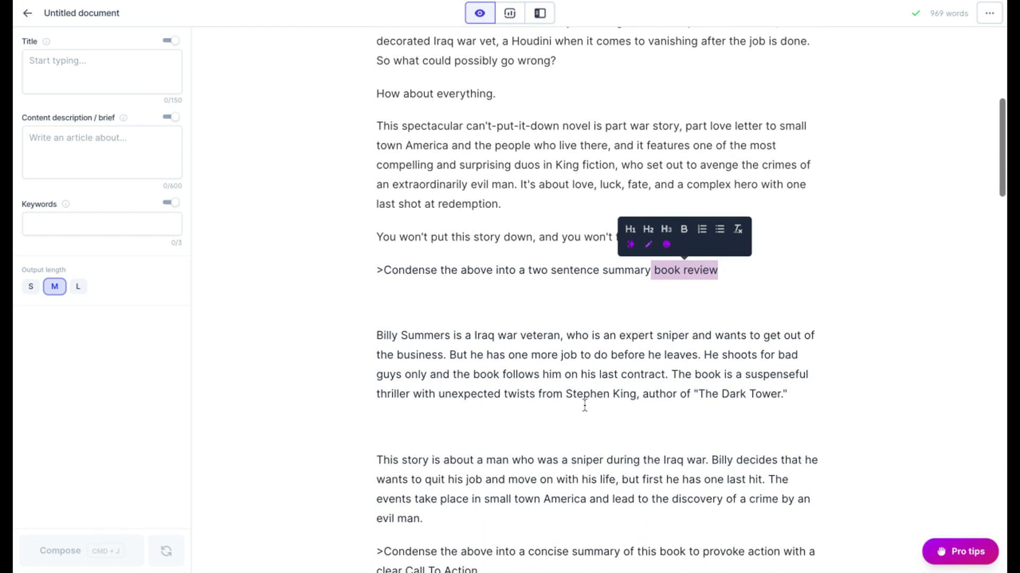
{"action": "scroll", "coordinate": [585, 405], "scroll_direction": "down", "scroll_amount": 2}
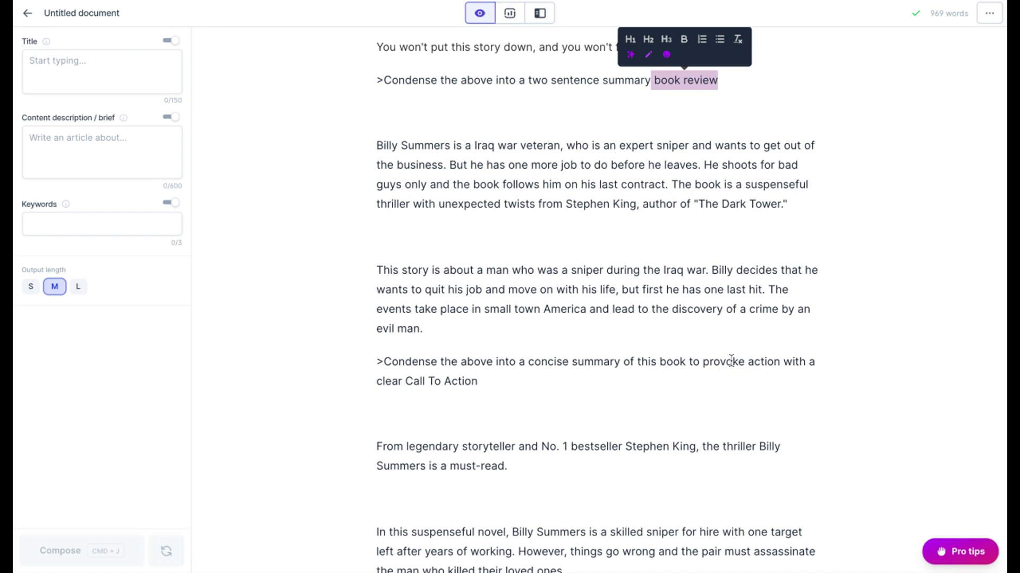
{"action": "left_click", "coordinate": [624, 361]}
{"action": "left_click_drag", "start_coordinate": [624, 361], "coordinate": [686, 362]}
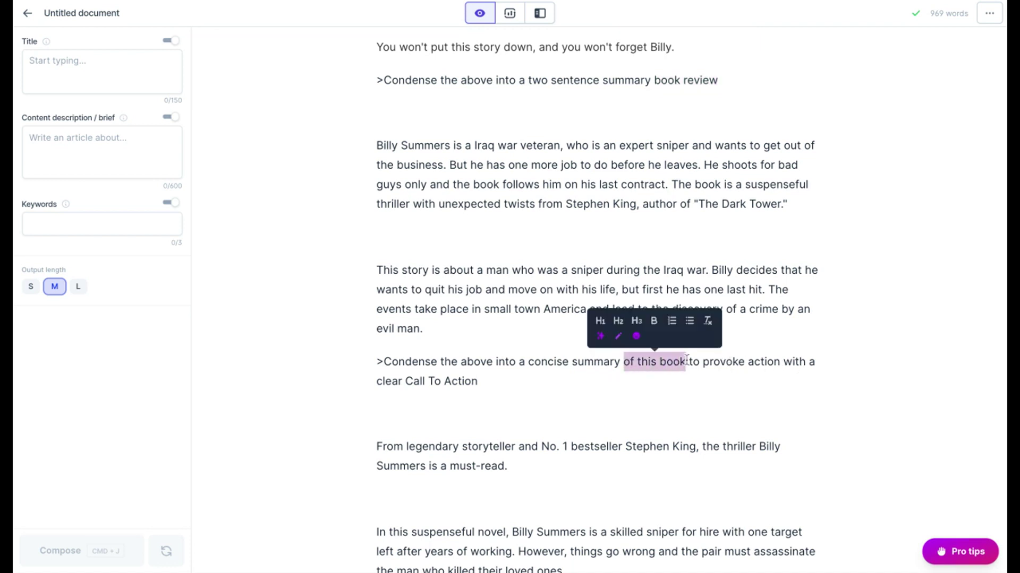
{"action": "left_click", "coordinate": [650, 222]}
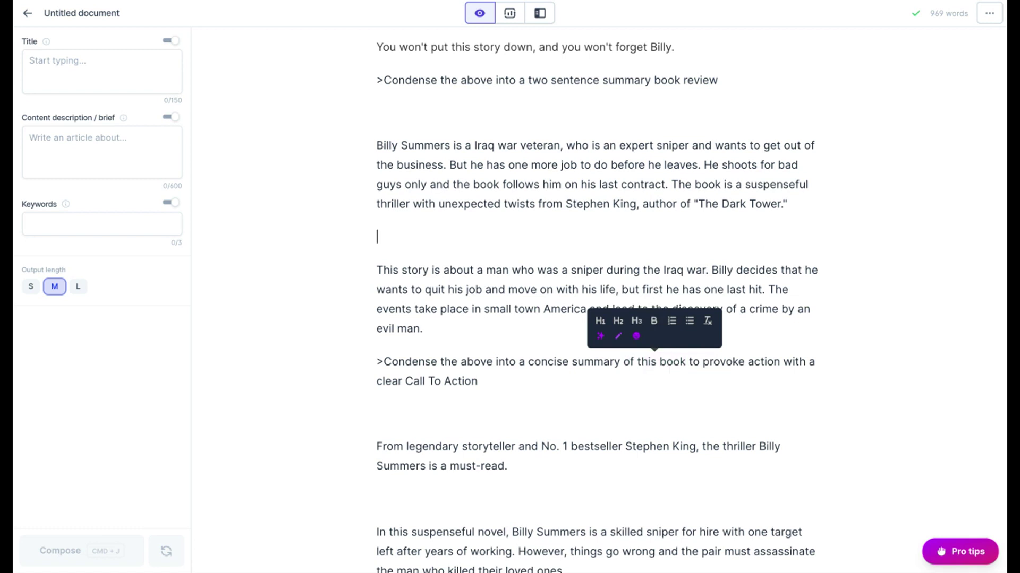